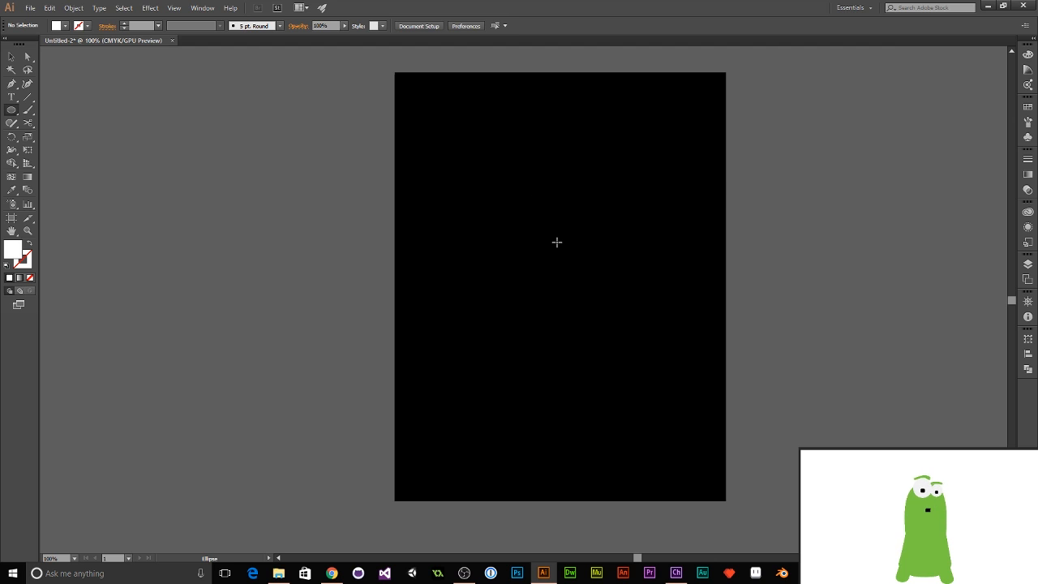
Create a white 50 × 50 pt circle and centre it horizontally and vertically on the artboard
left_click(556, 241)
type("50")
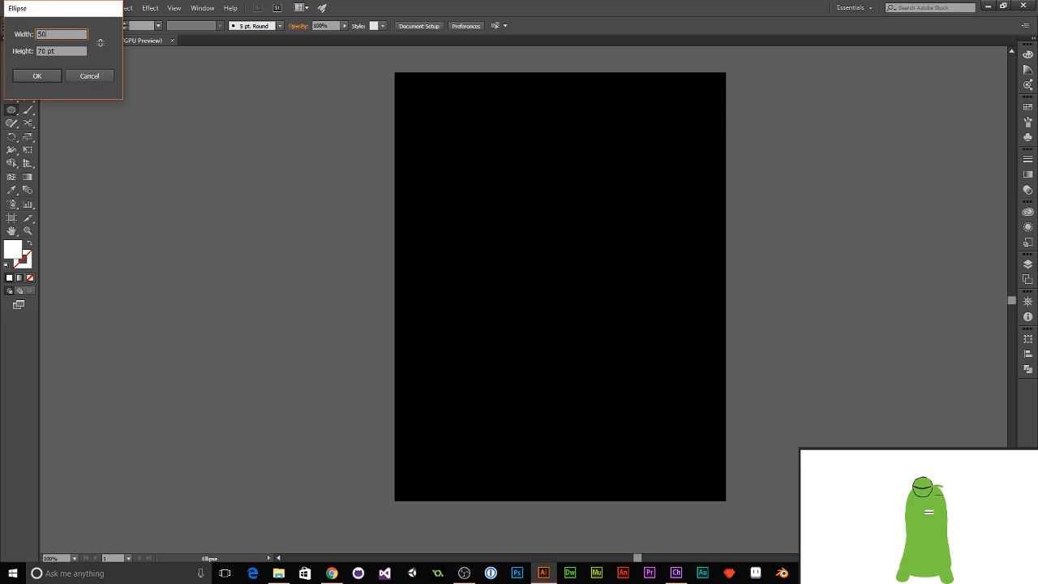
key("Tab")
type("50")
key("Return")
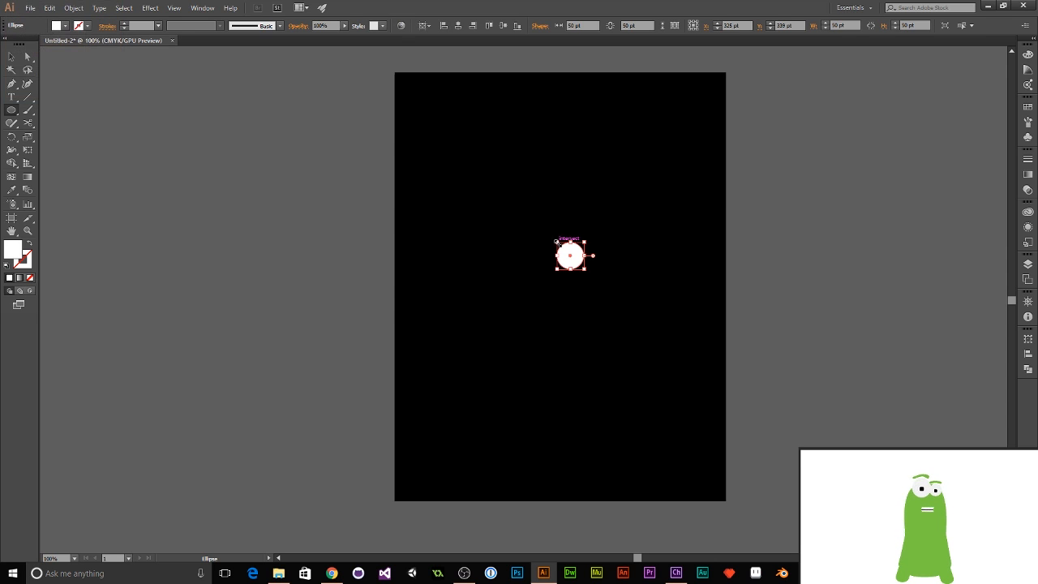
left_click(458, 25)
left_click(502, 25)
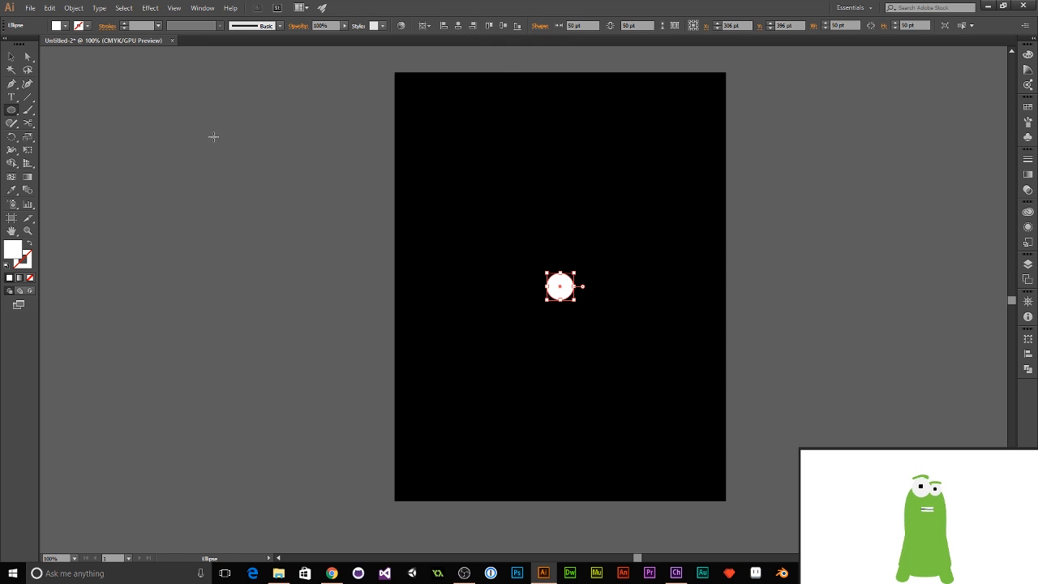
Set the fill colour to the pink swatch with nothing selected, keeping the circle white
left_click(1027, 107)
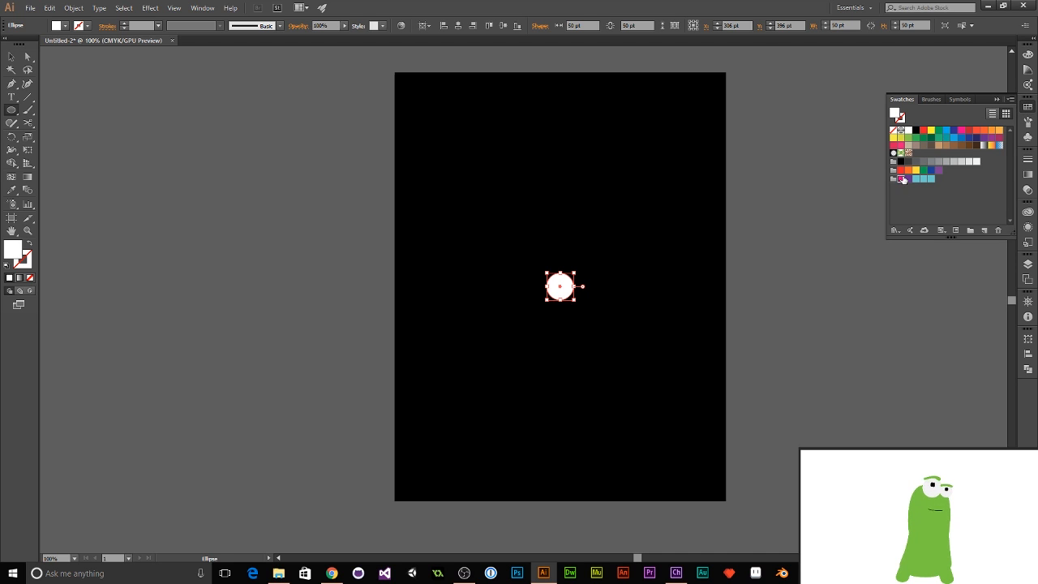
left_click(900, 178)
key("ctrl+z")
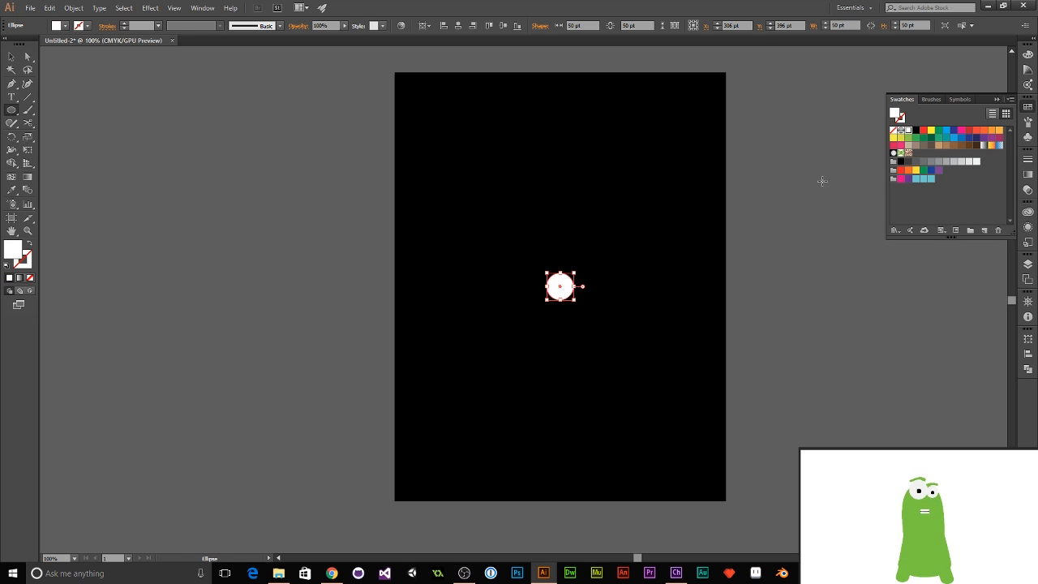
left_click(788, 204)
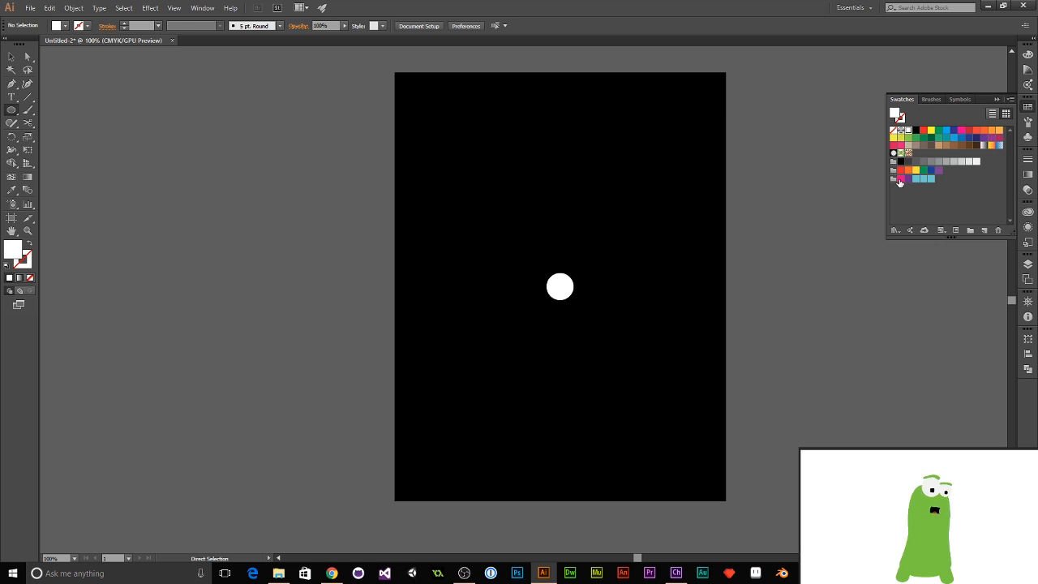
left_click(900, 180)
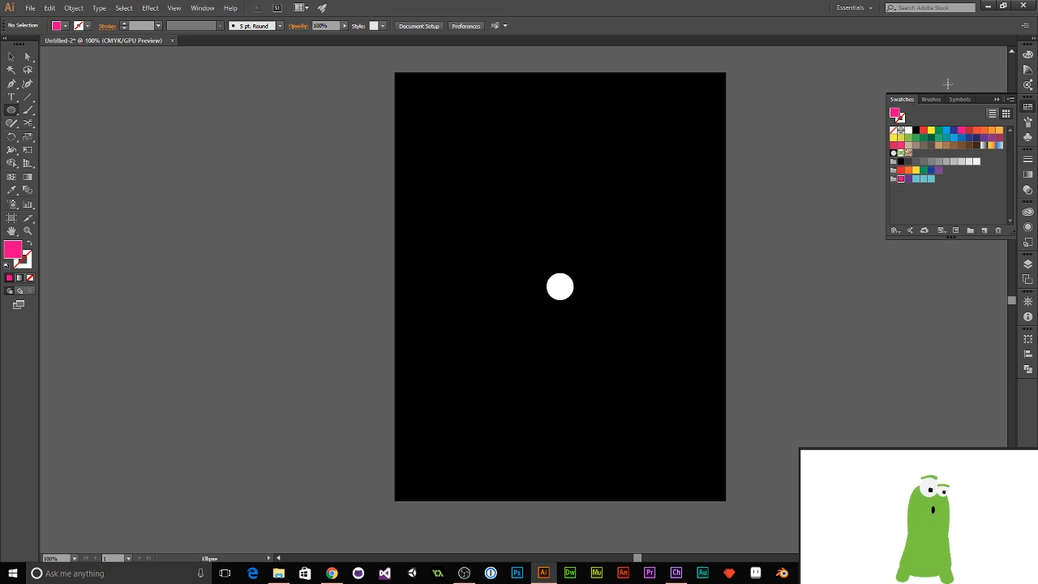
left_click(1027, 111)
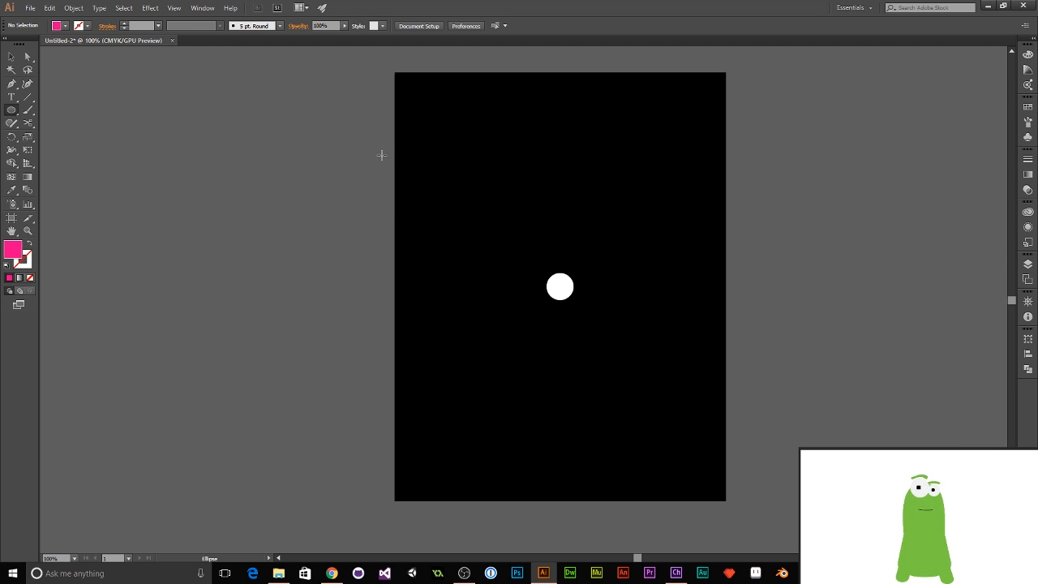
Create a pink 70 × 70 pt circle and centre it horizontally and vertically on the artboard
left_click(530, 206)
type("7")
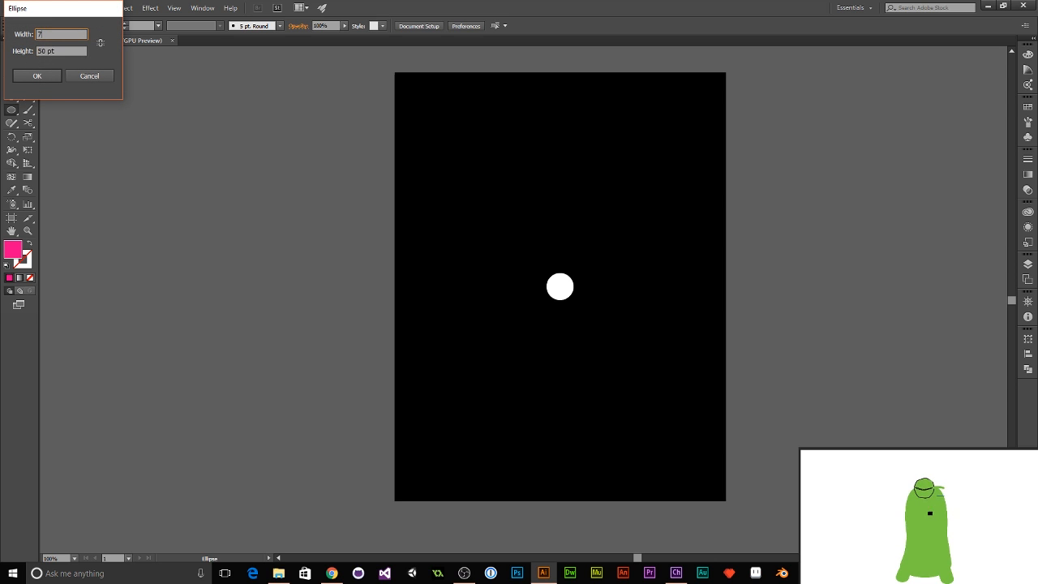
type("0")
key("Tab")
type("7")
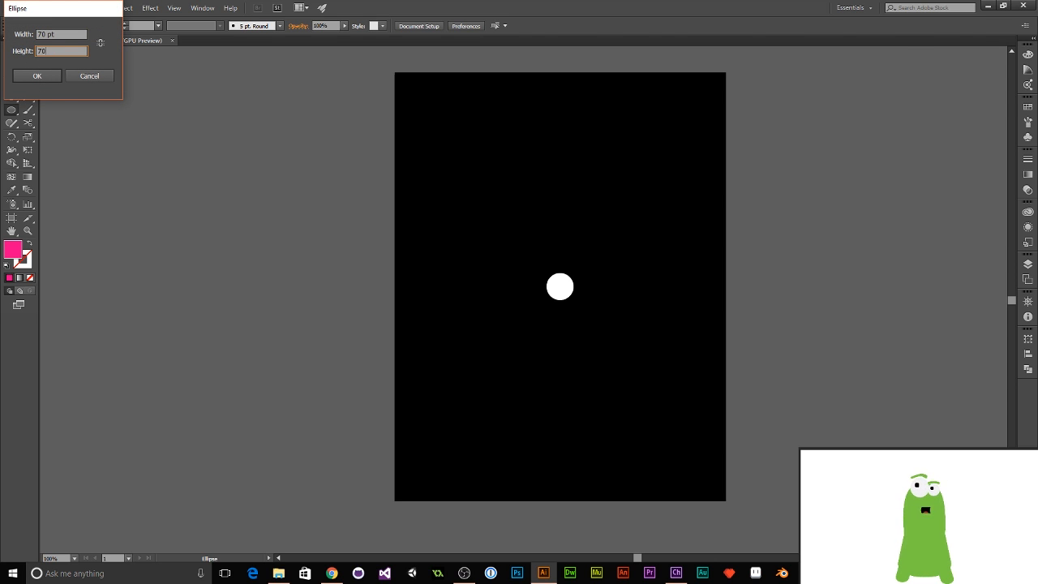
key("Return")
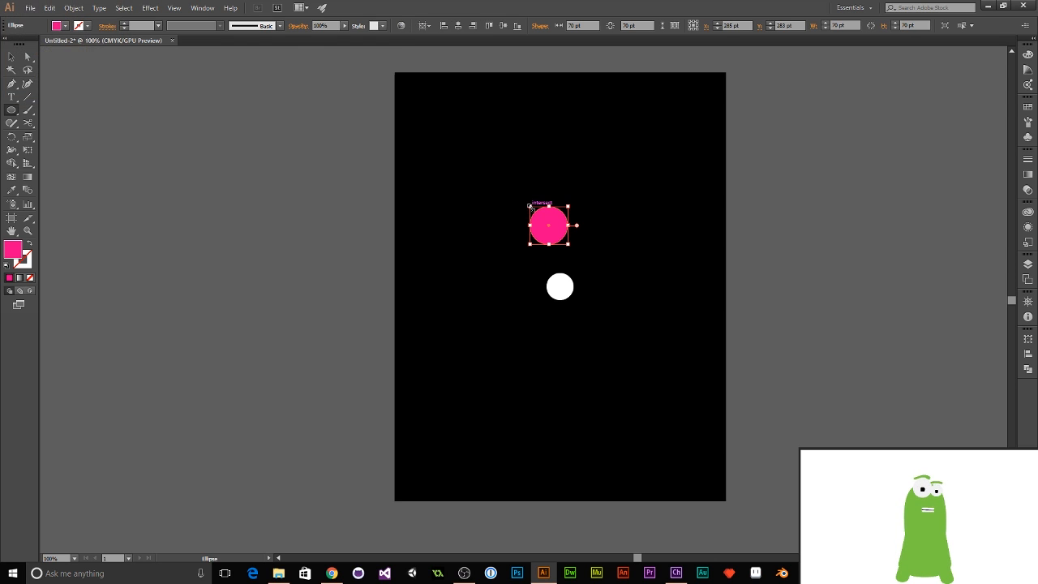
left_click(458, 25)
left_click(503, 25)
Send the pink circle backward behind the white circle
key("a")
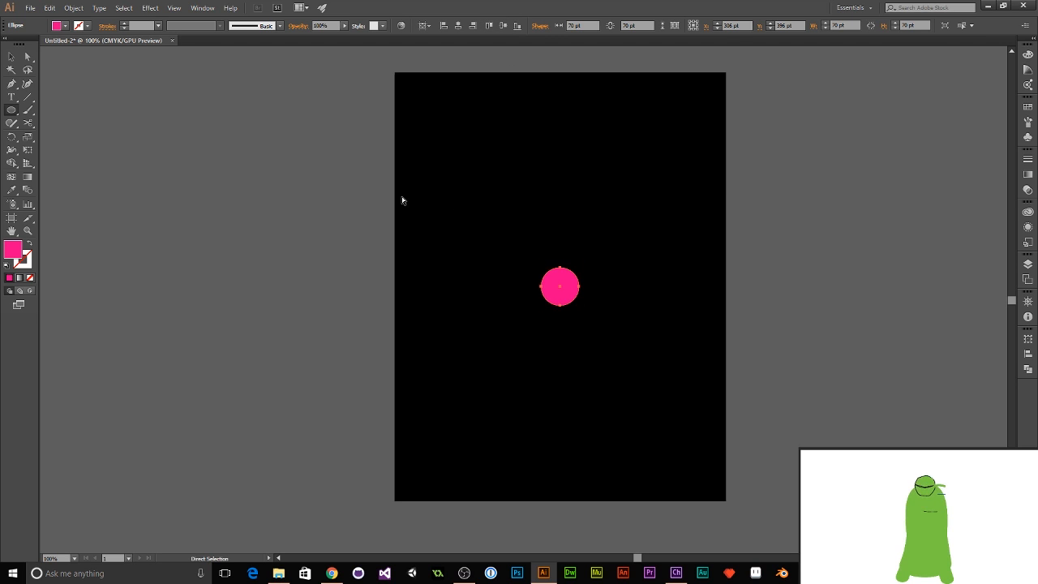
key("ctrl+bracketleft")
key("l")
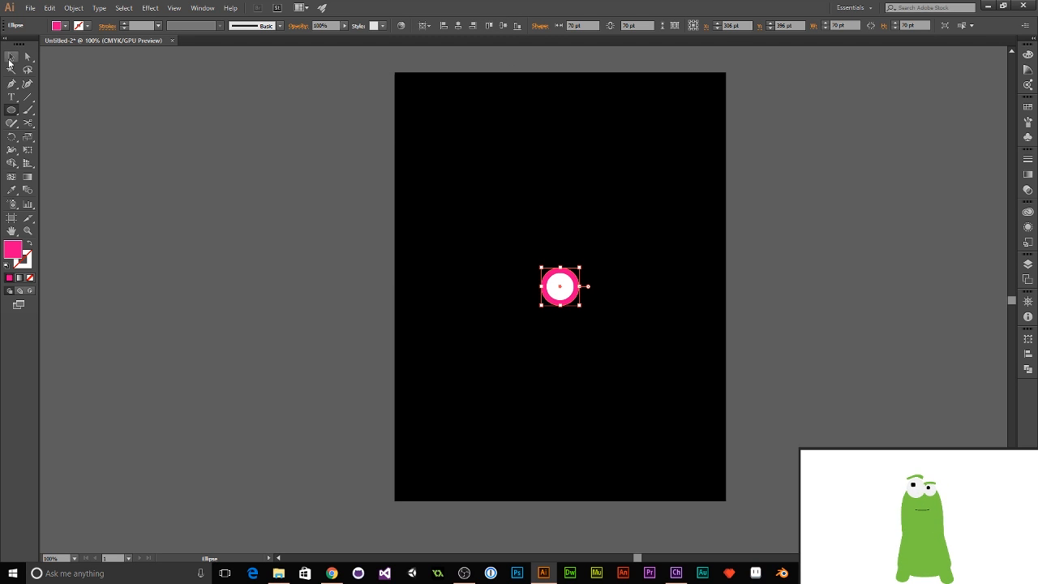
Create a pink rectangle 70 pt wide and 90 pt high on the empty upper part of the artboard
left_click_drag(10, 109, 36, 106)
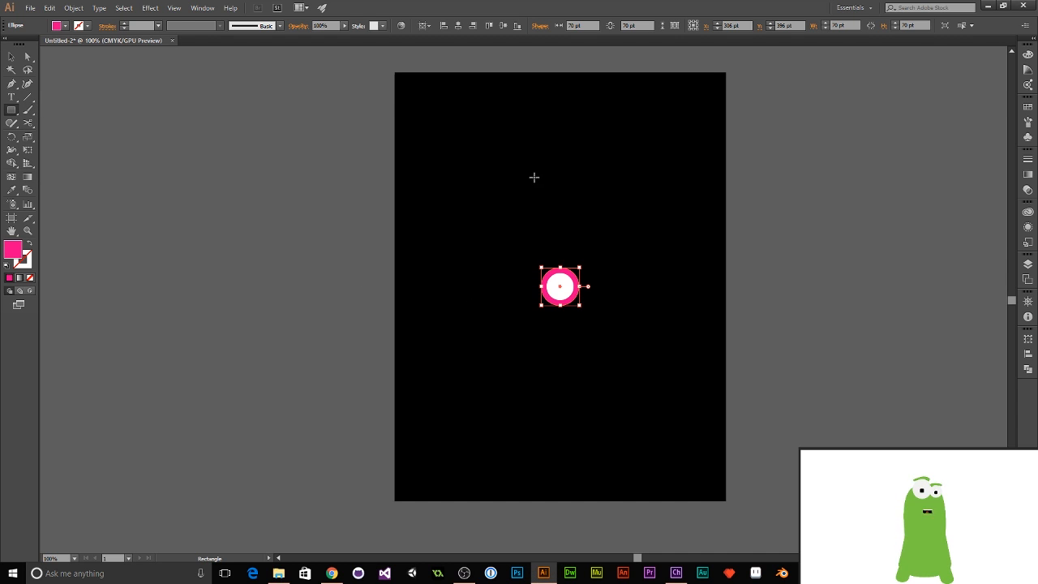
left_click(473, 142)
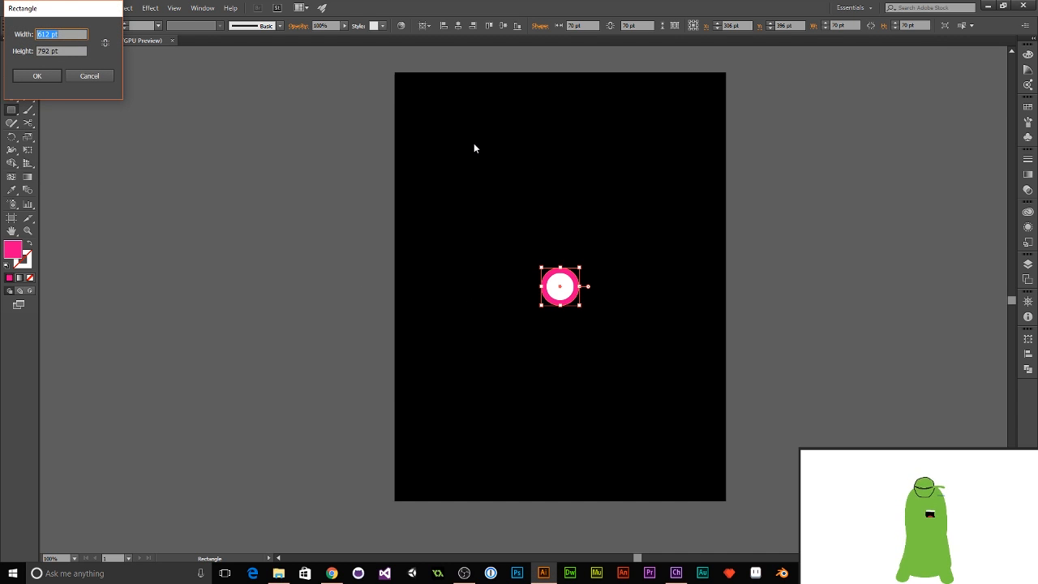
type("70")
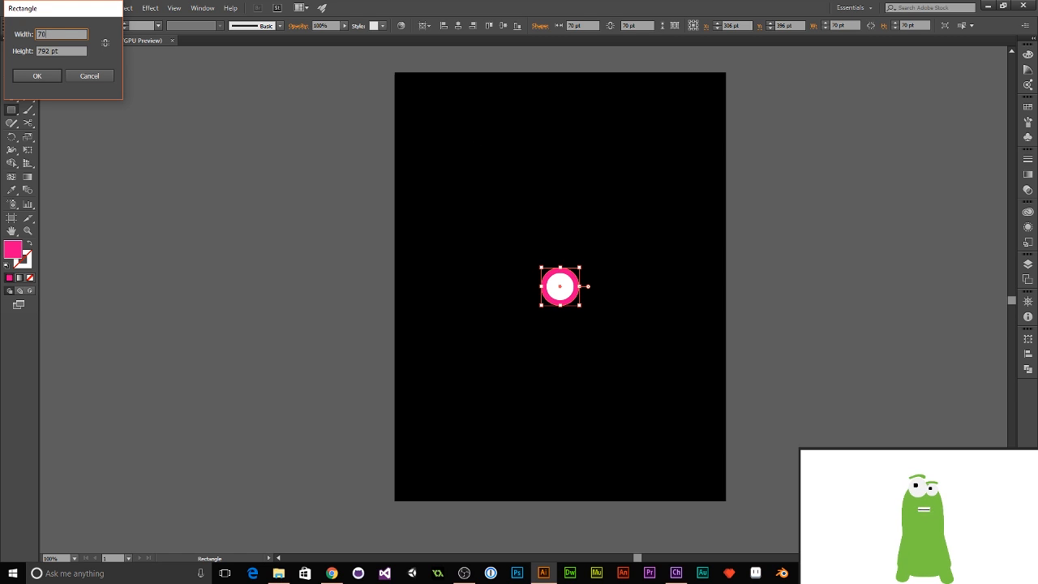
key("Tab")
type("9")
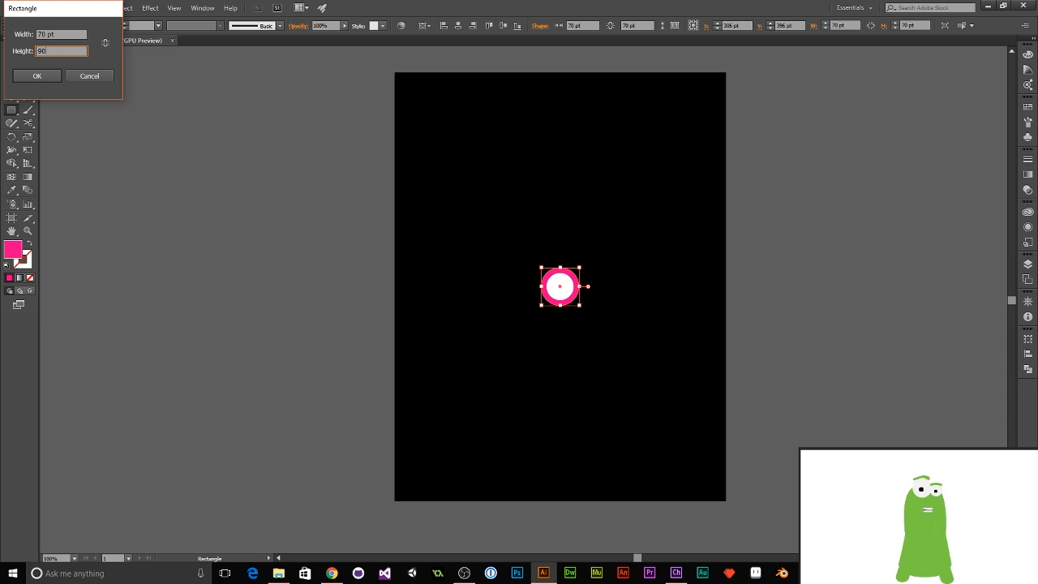
type("0")
key("Return")
Move the rectangle flush with the pink circle's sides, its top edge at the circle's centre, and arrange it behind the white circle
left_click(11, 56)
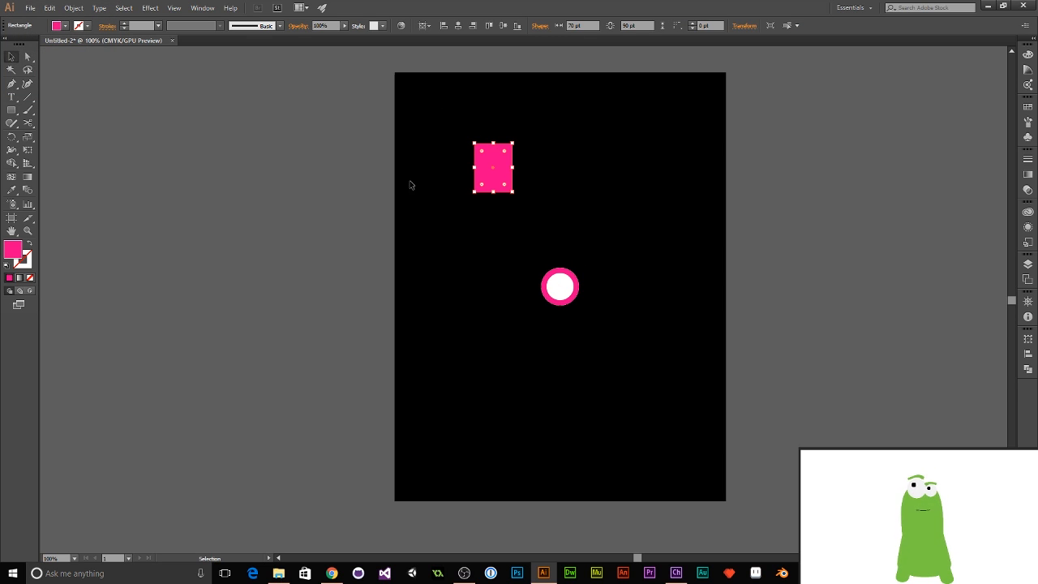
left_click_drag(494, 176, 550, 306)
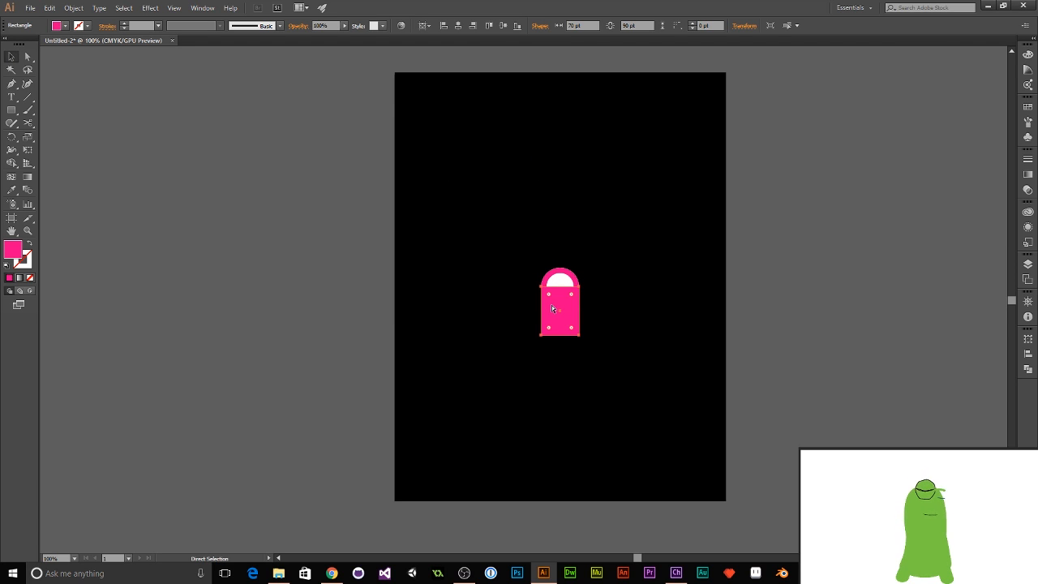
left_click(574, 362)
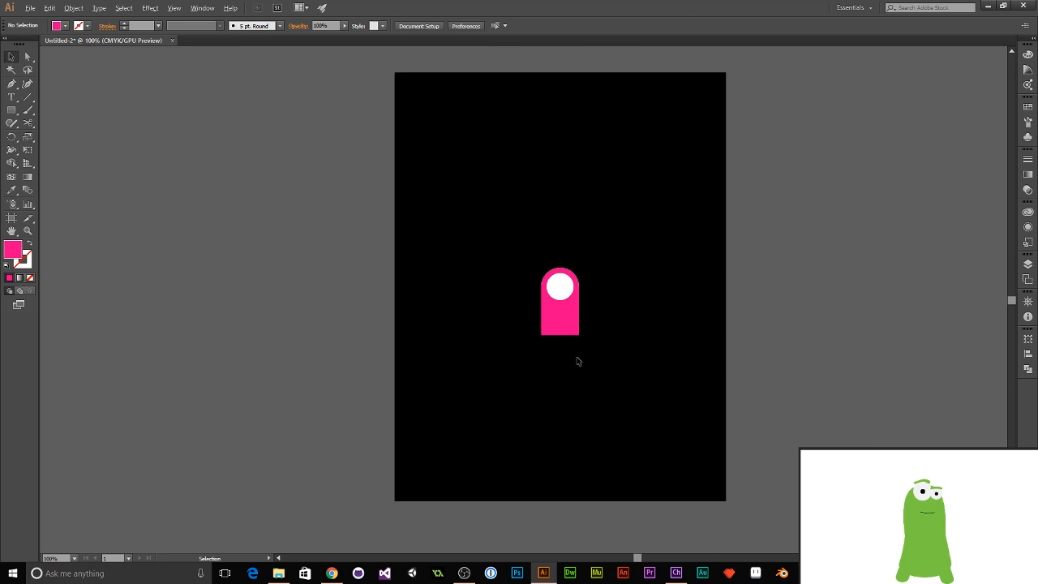
Create a narrow pink rectangle 10 pt wide and 50 pt high below the body for a leg
scroll(577, 360, "up", 3)
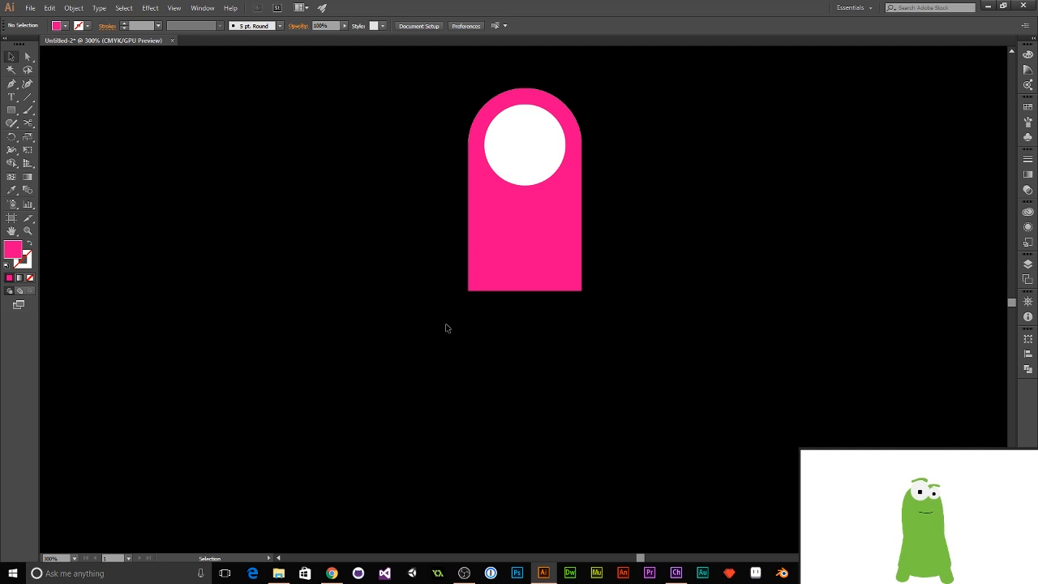
key("m")
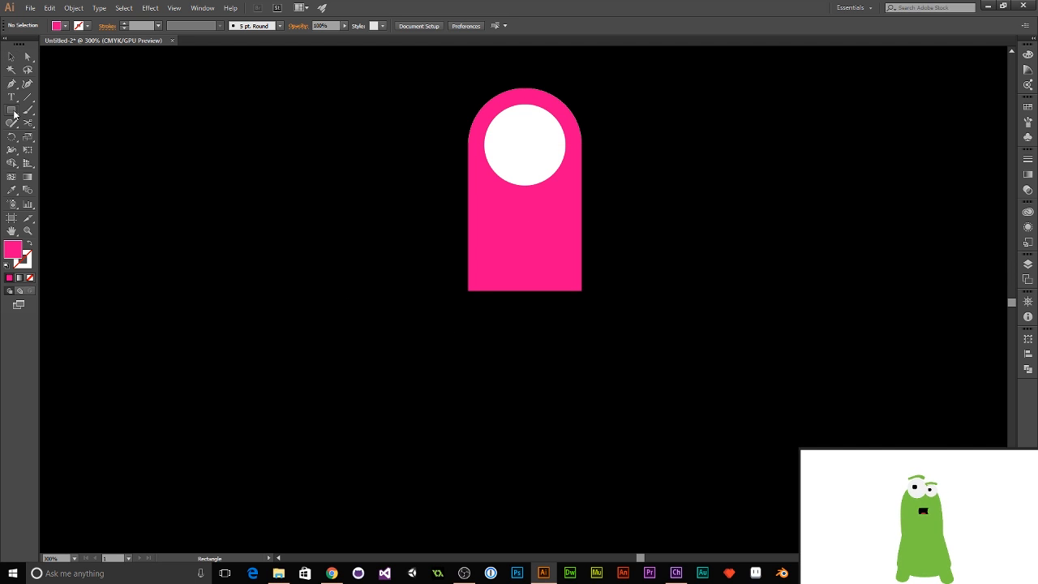
left_click(449, 326)
type("1")
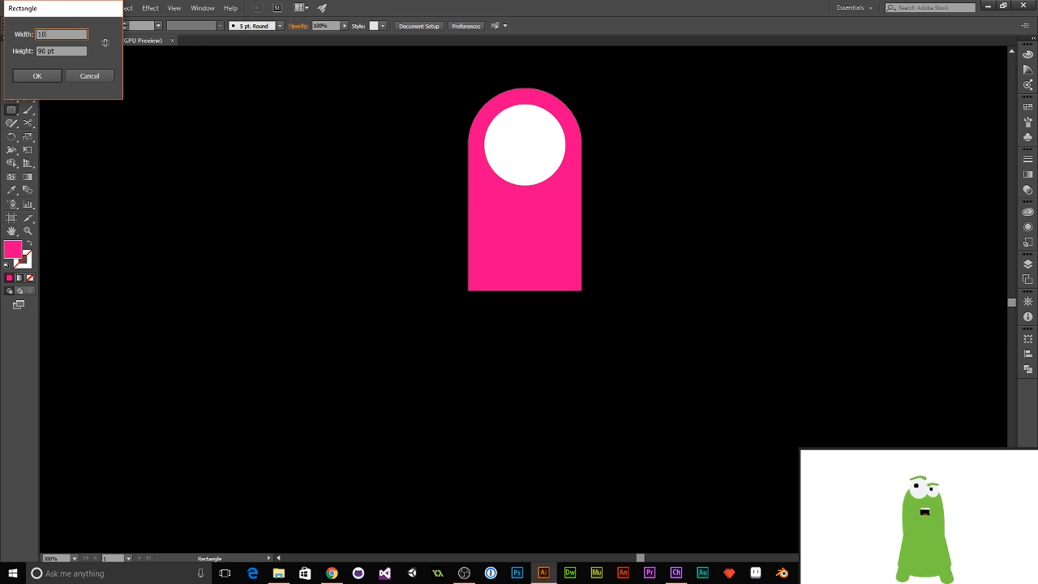
type("0")
key("Tab")
type("5")
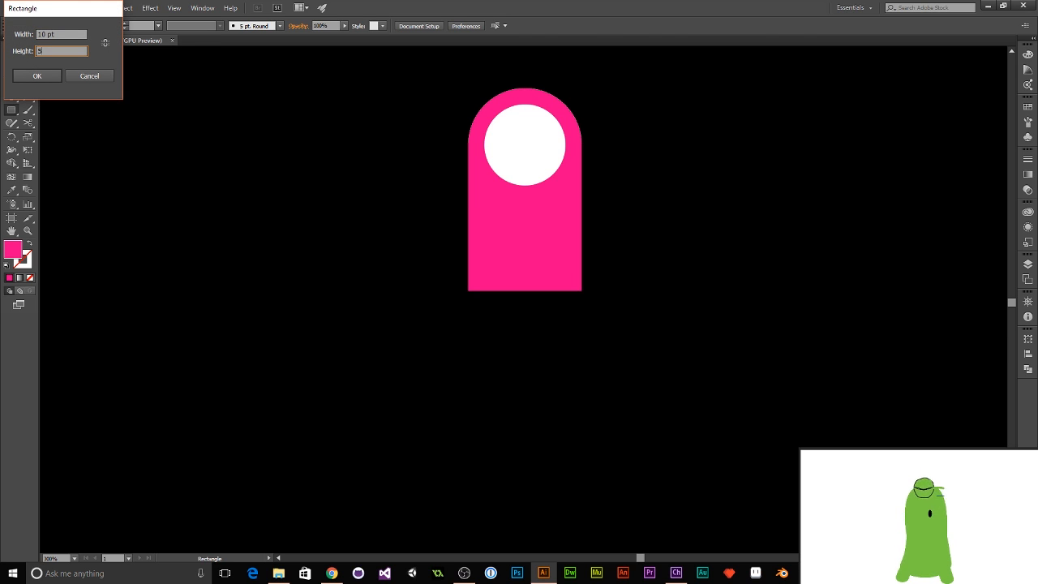
key("Return")
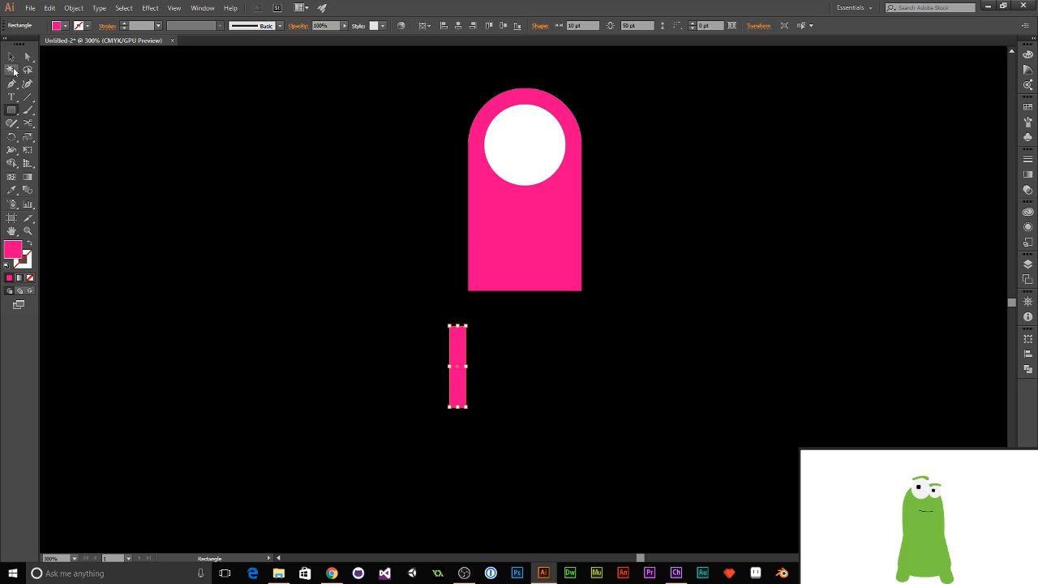
Place the leg flush with the body's left edge, overlapping its bottom, and put a copy directly beside it as a spacer
left_click(11, 57)
left_click_drag(461, 358, 495, 297)
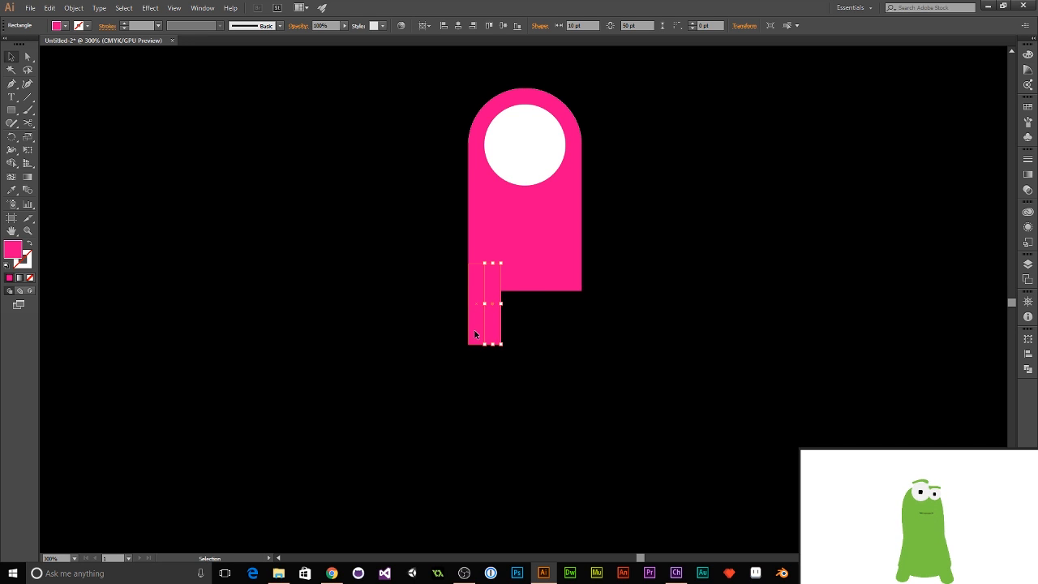
Duplicate the outer leg three times with one-leg-wide gaps up to the body's right edge, and delete the spacer rectangle
left_click(474, 330)
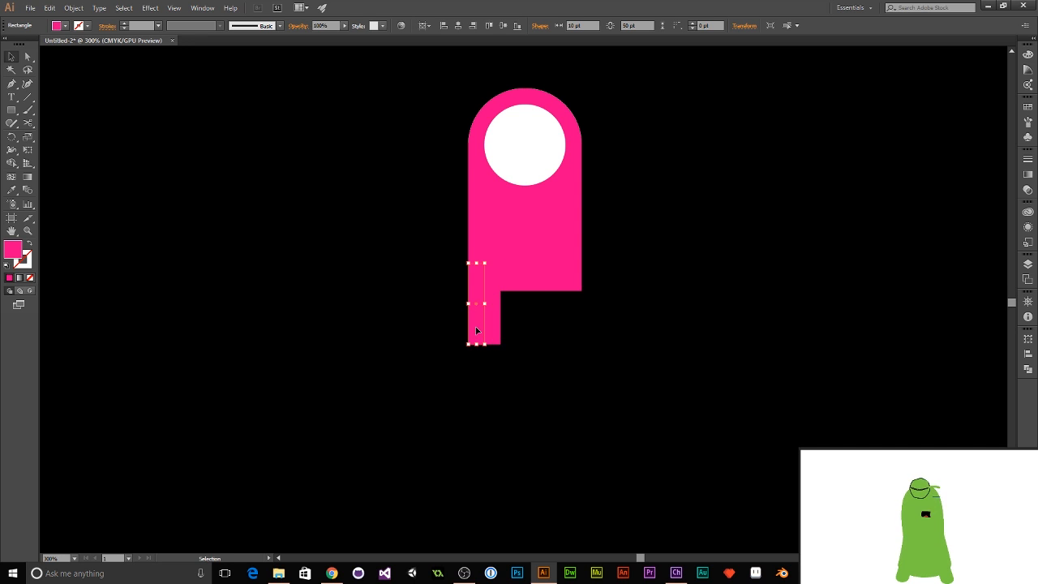
left_click_drag(476, 330, 510, 328)
left_click(491, 332, "shift")
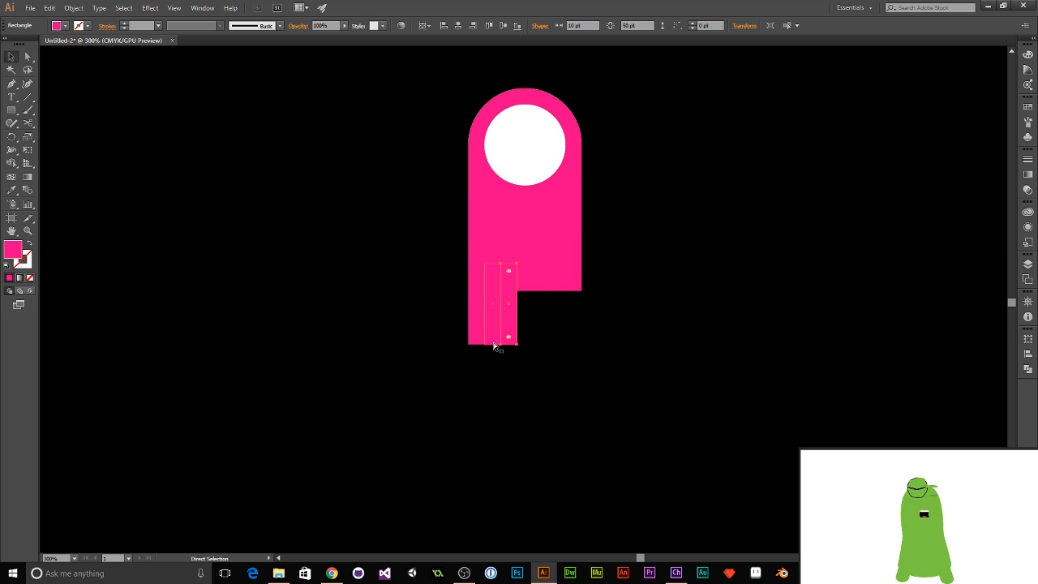
key("ctrl+d")
key("ctrl+d")
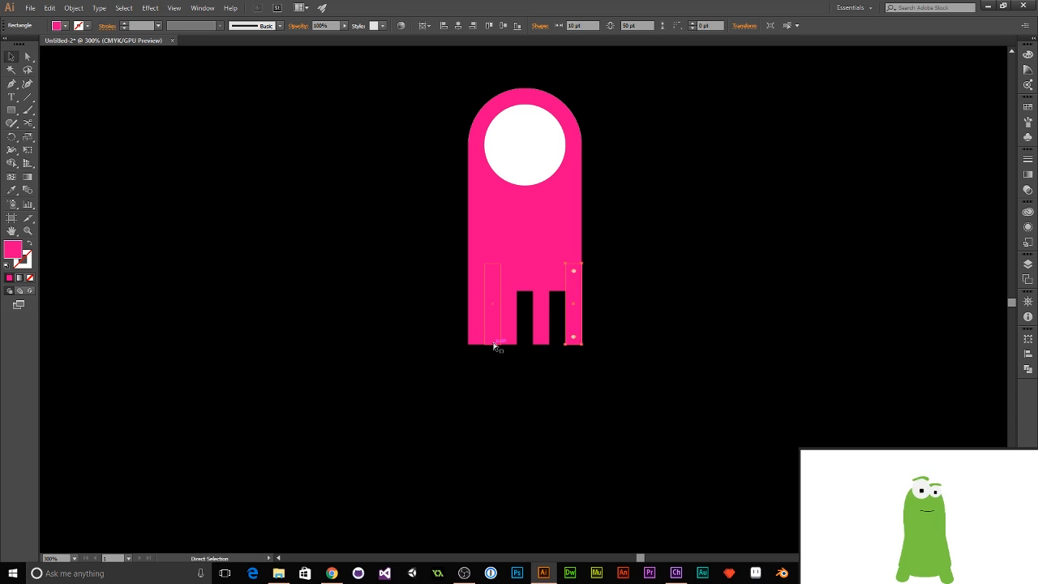
left_click(493, 331)
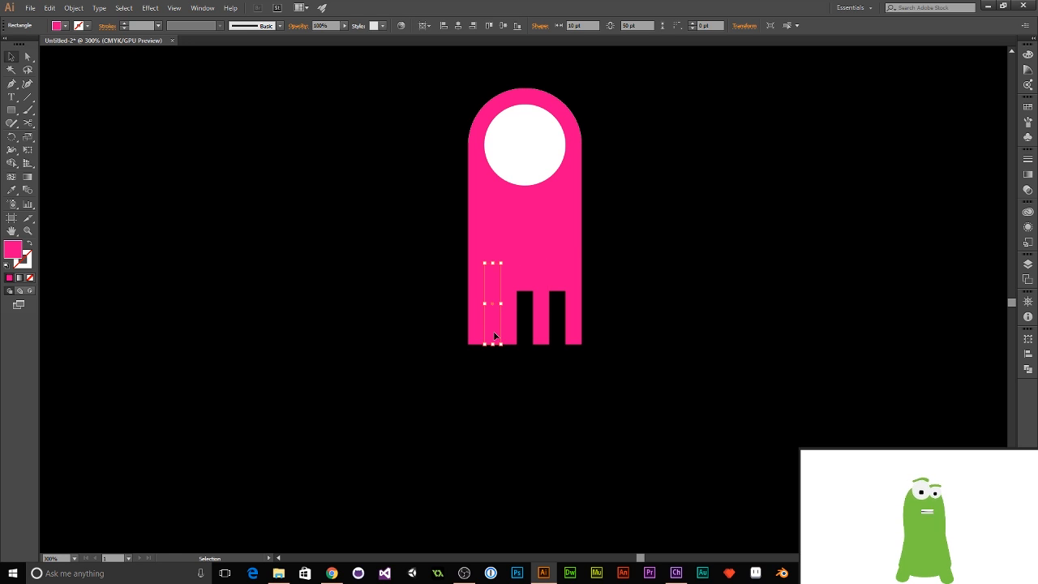
key("Delete")
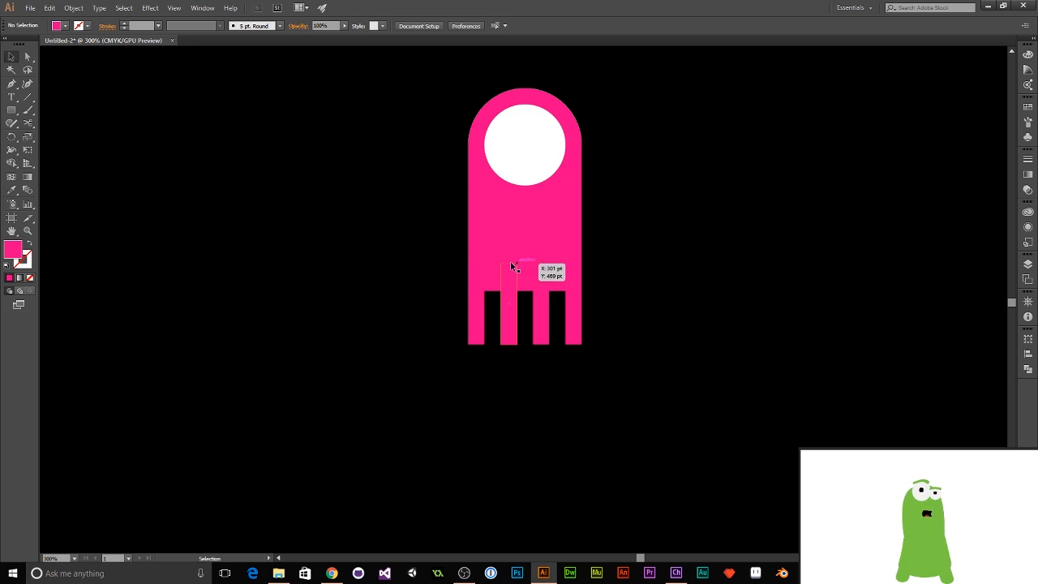
Unite the pink circle, the body rectangle and the four legs into a single shape with Pathfinder
left_click(476, 124)
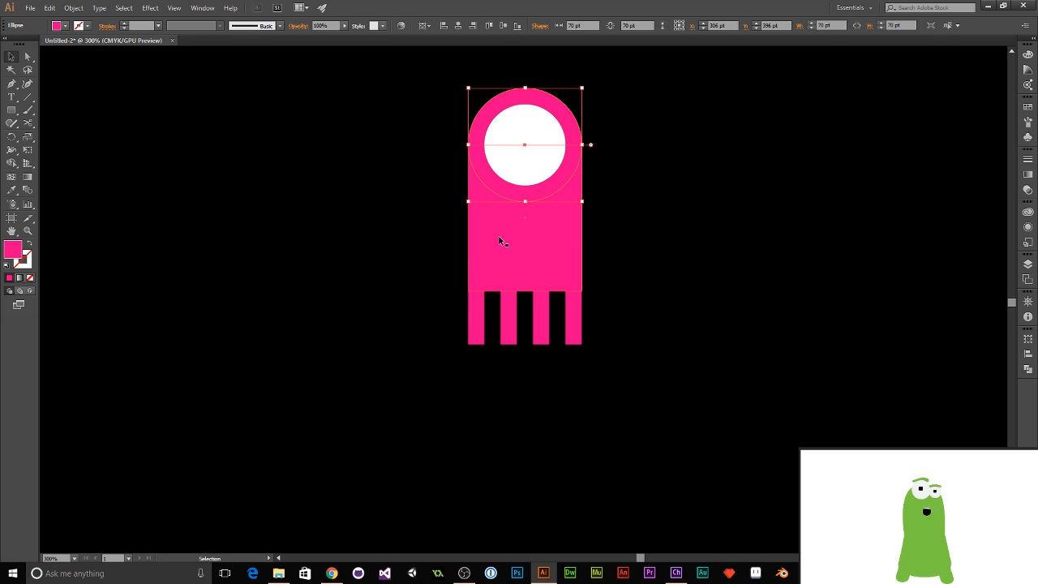
left_click_drag(408, 301, 678, 381)
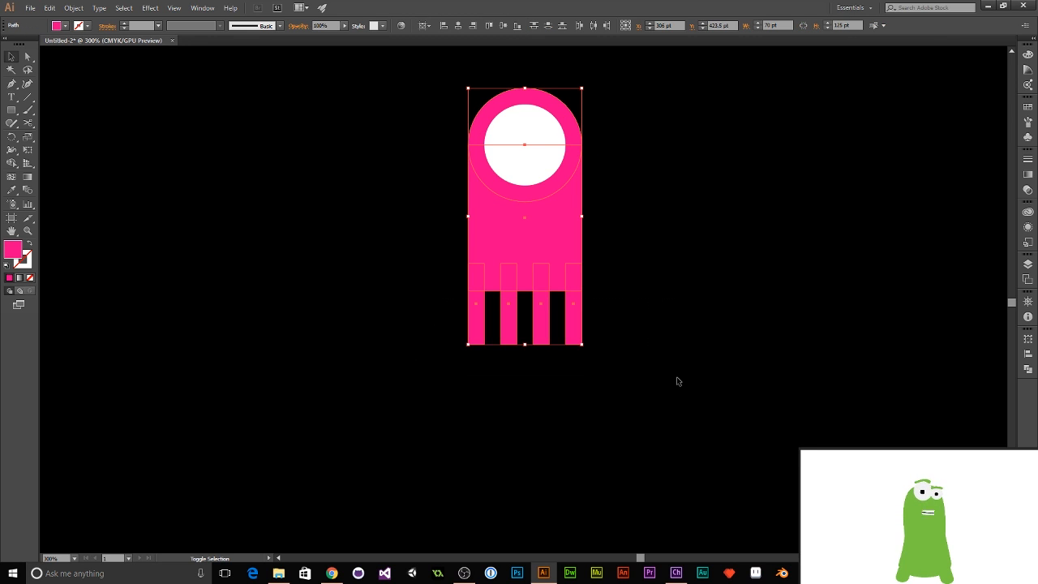
left_click(1027, 368)
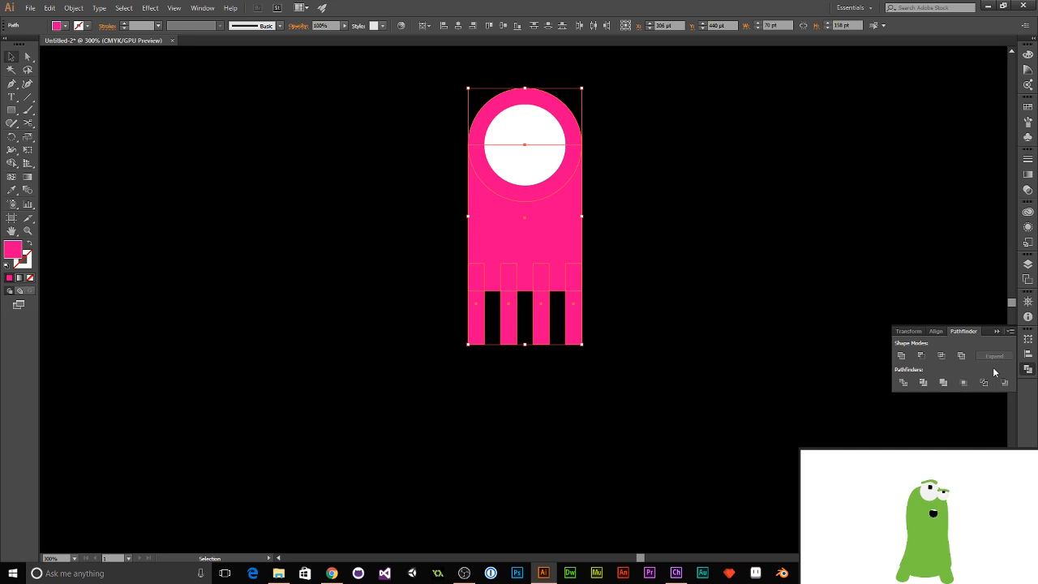
left_click(902, 356)
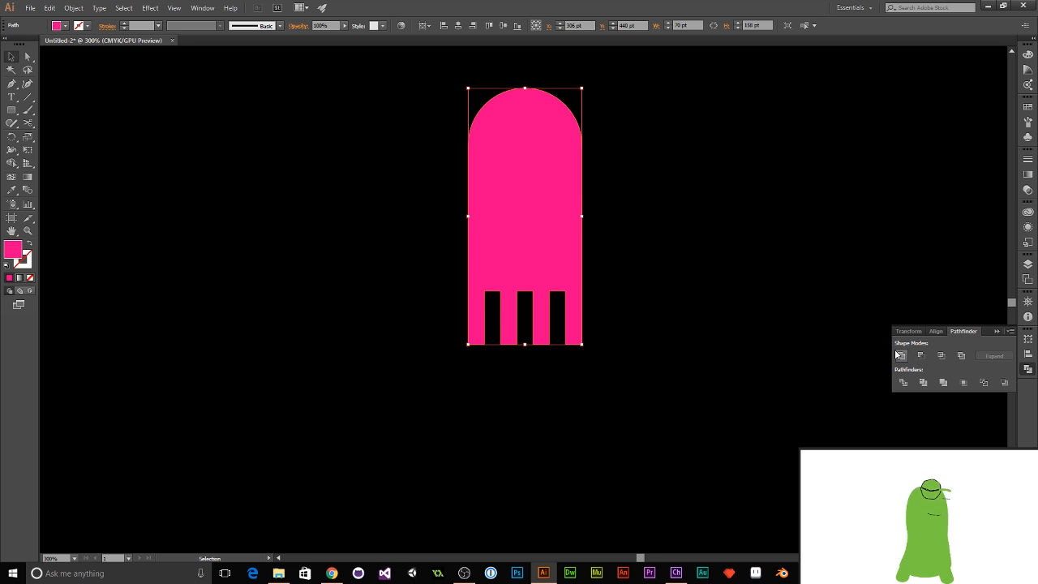
Place the united pink shape behind the white eye circle and delete the redundant anchor points on the body's lower sides
key("ctrl+z")
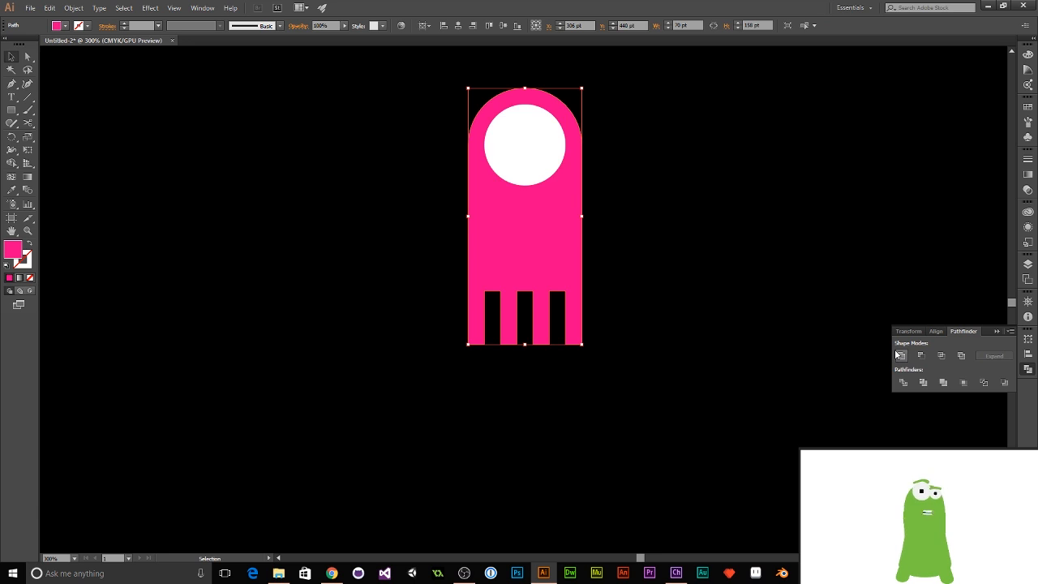
left_click(11, 83)
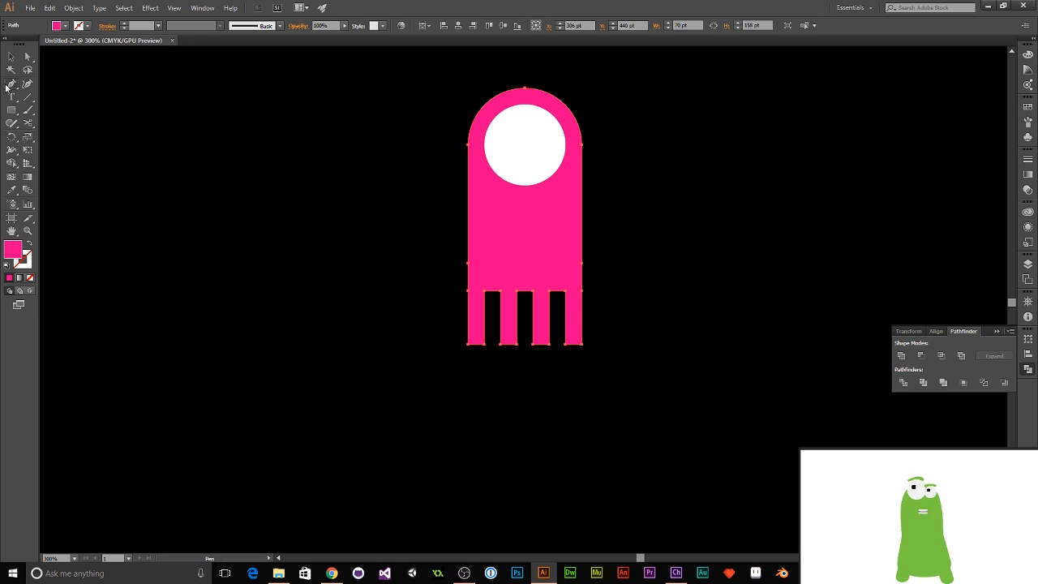
left_click(471, 286)
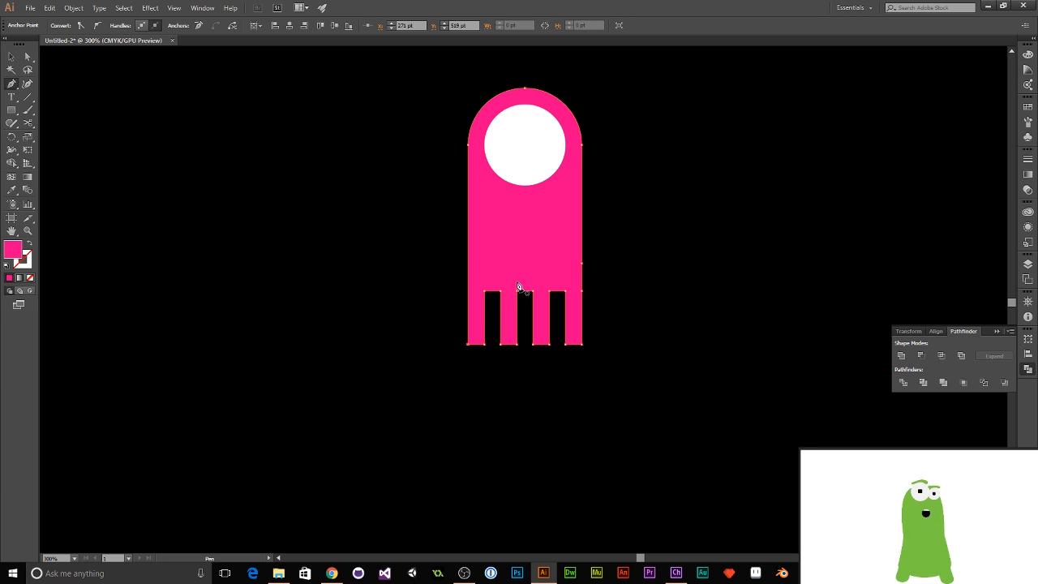
left_click(582, 263)
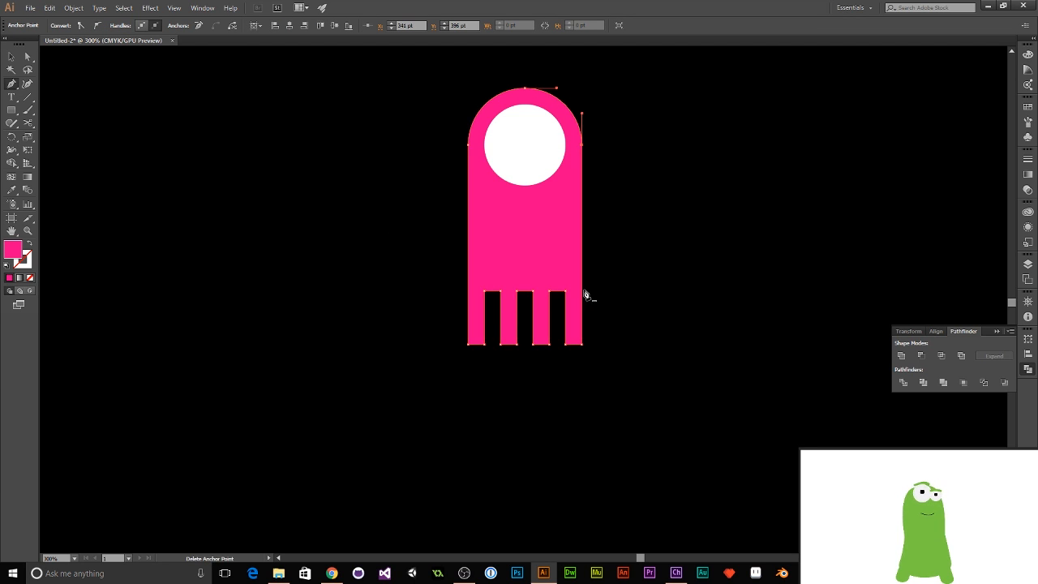
Move all anchor points of the legs and gaps straight up together, shortening the pink shape to about 119 pt high
left_click(29, 55)
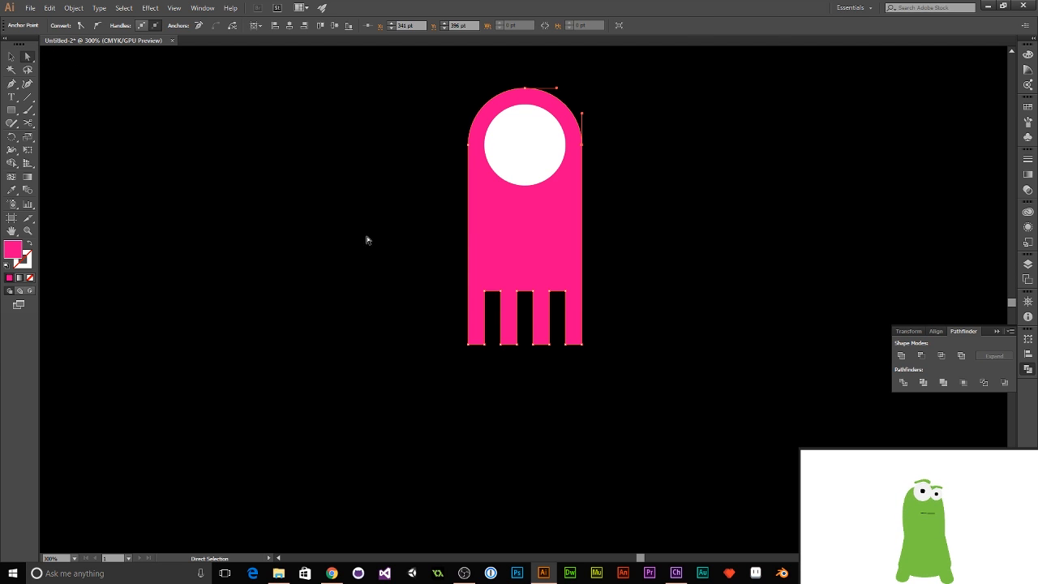
left_click_drag(366, 236, 646, 371)
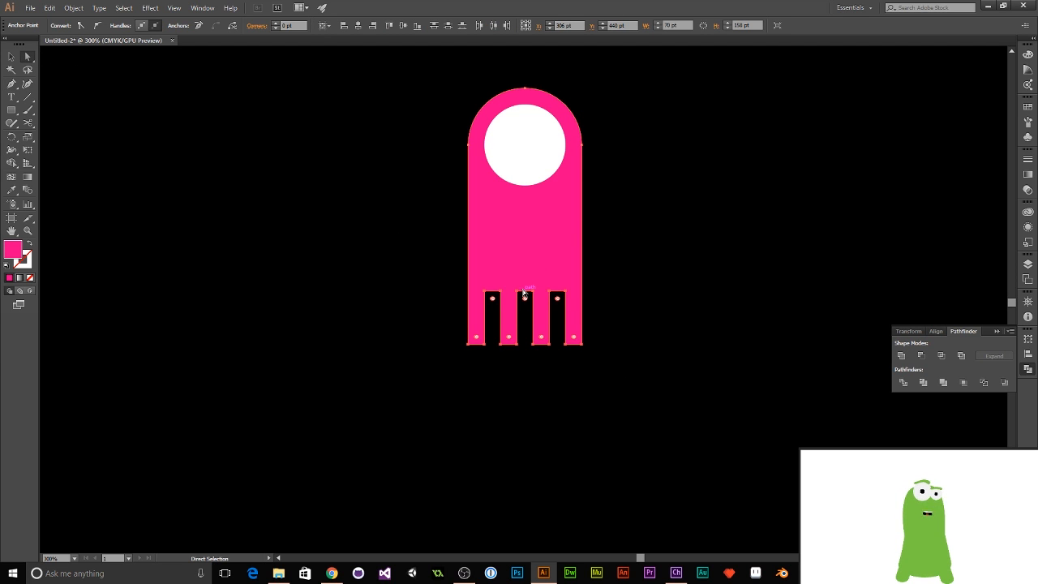
left_click_drag(526, 294, 526, 231)
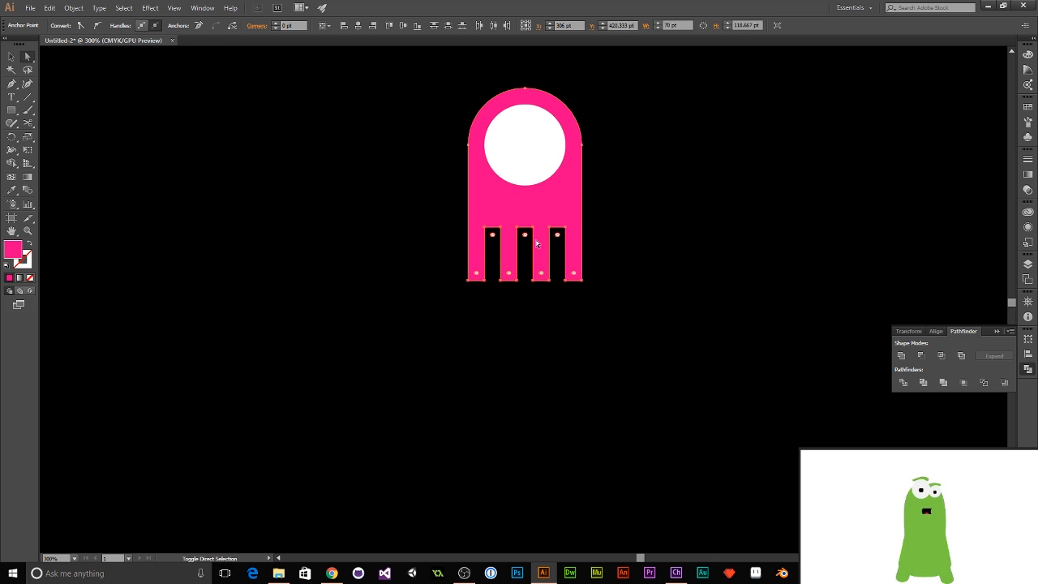
left_click(488, 344)
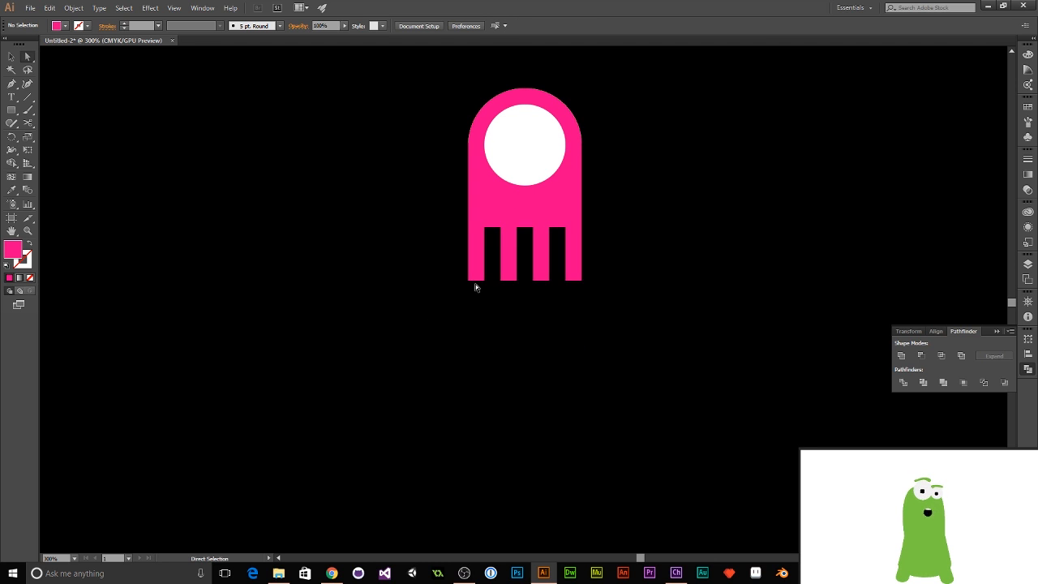
Shorten the leftmost pink leg and extend the rightmost one downward, making the whole shape about 144 pt high
left_click(476, 281)
left_click_drag(476, 281, 476, 258)
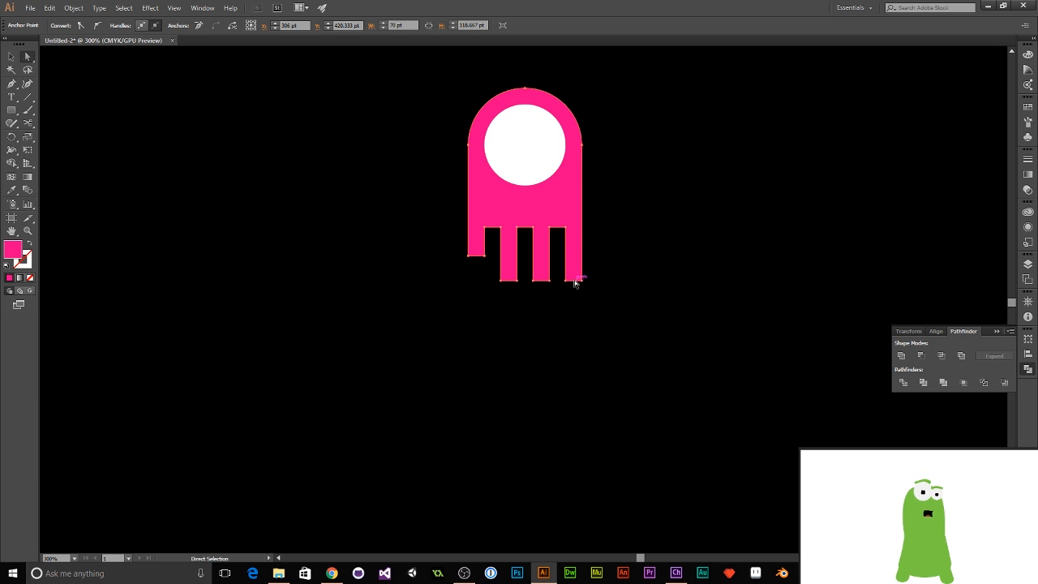
left_click_drag(572, 281, 572, 323)
key("ctrl+z")
mouse_move(572, 318)
left_mouse_down()
mouse_move(573, 335)
mouse_move(573, 323)
left_mouse_up()
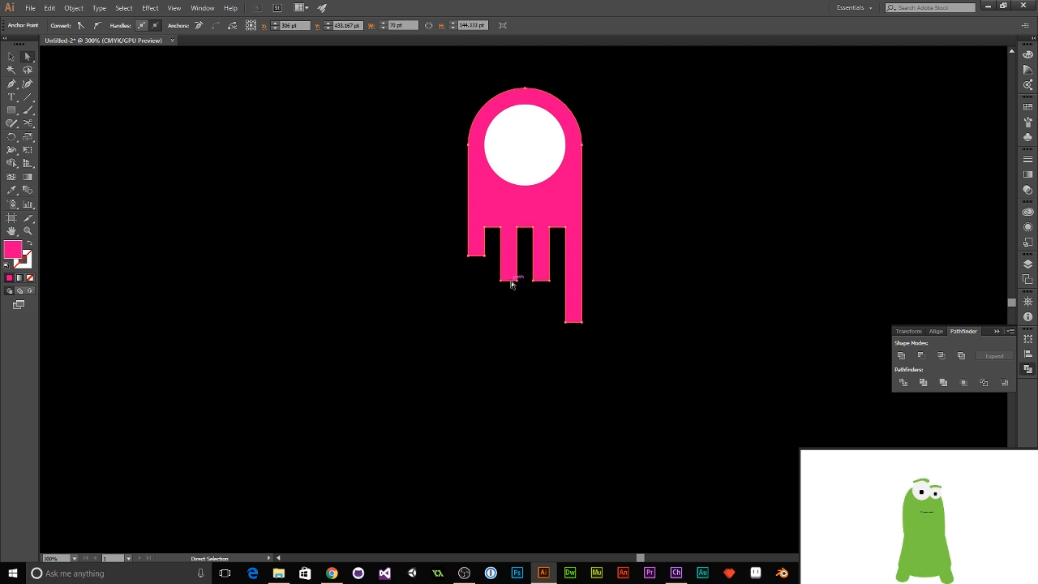
Stagger the inner pink legs, lengthening the second and shortening the third, and lower the tops of the middle and rightmost gaps
left_click(512, 282)
left_click_drag(512, 282, 545, 272)
left_click(541, 282)
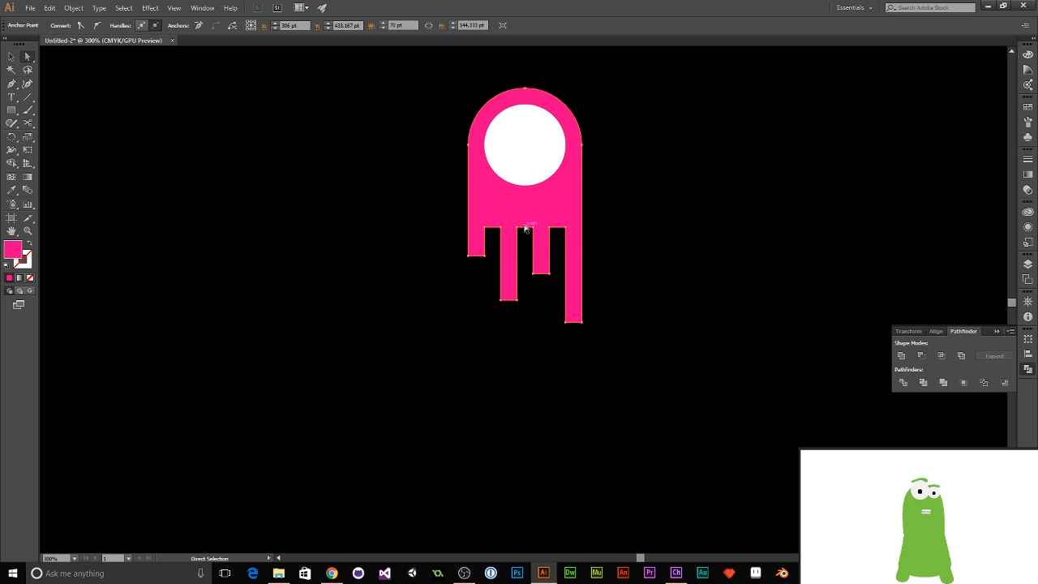
left_click_drag(524, 232, 560, 253)
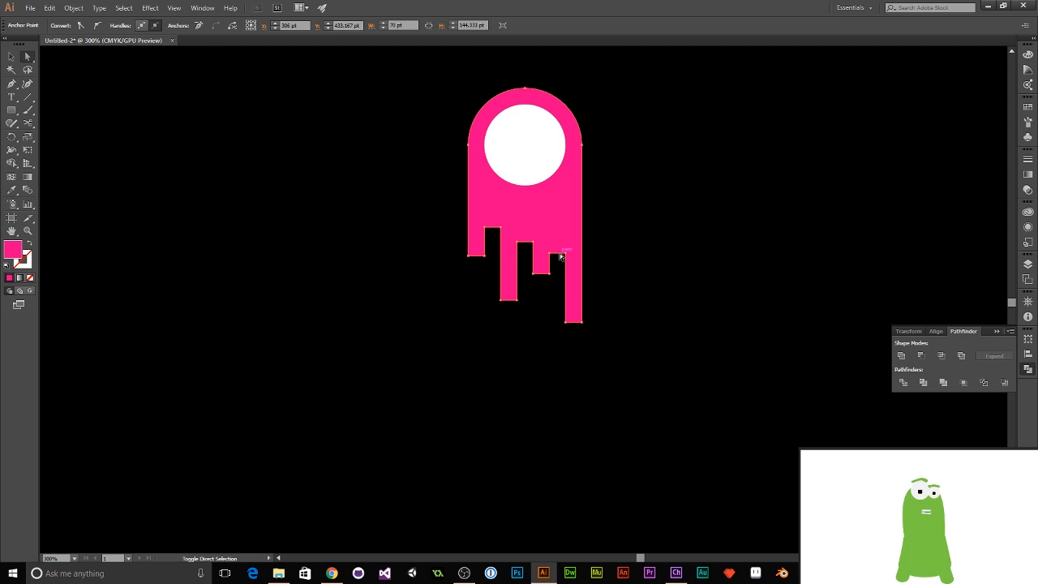
left_click(653, 294)
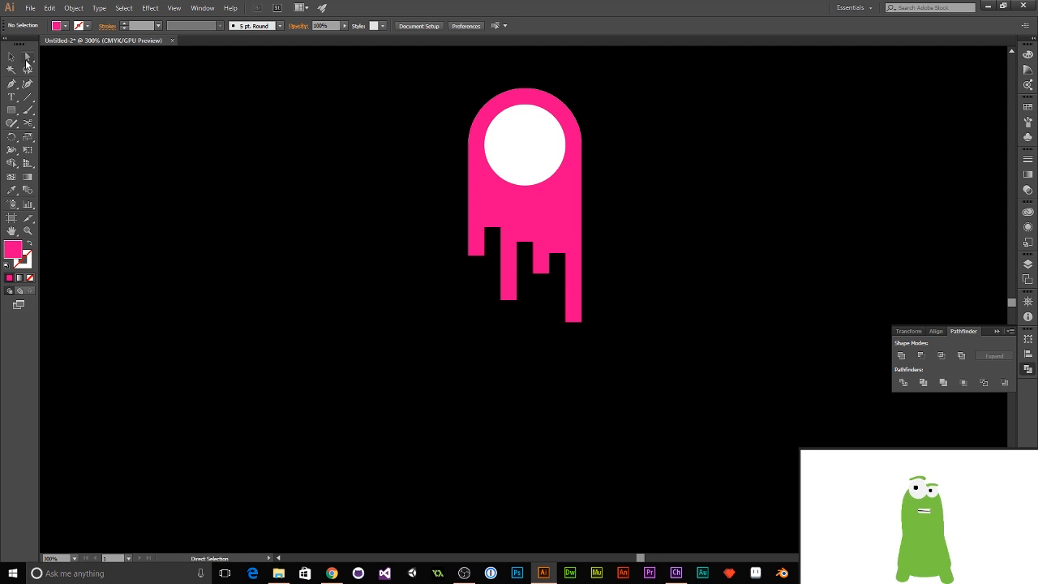
Fully round the corners of all pink leg ends and gap tops so they look like drips
left_click_drag(406, 193, 711, 364)
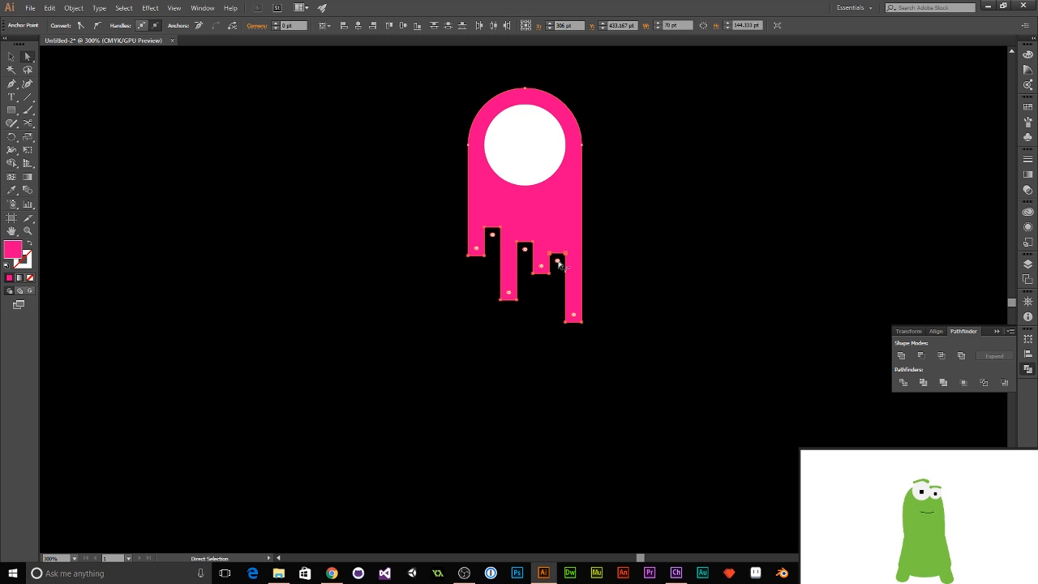
left_click_drag(558, 263, 533, 273)
left_click(641, 295)
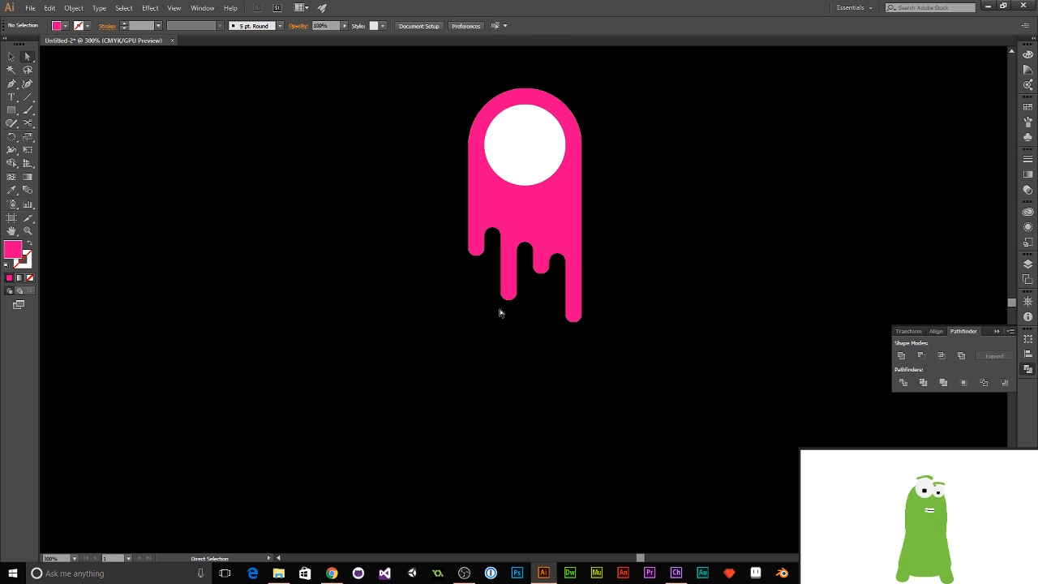
Create a circle 90 pt wide and 90 pt high and fill it with the dark purple swatch
left_click_drag(11, 110, 53, 138)
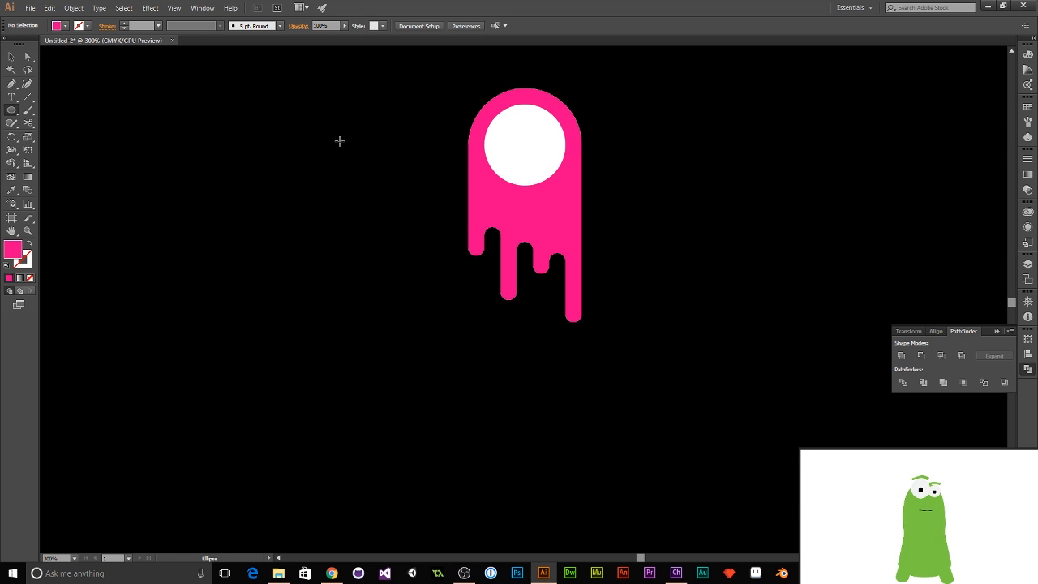
left_click(364, 173)
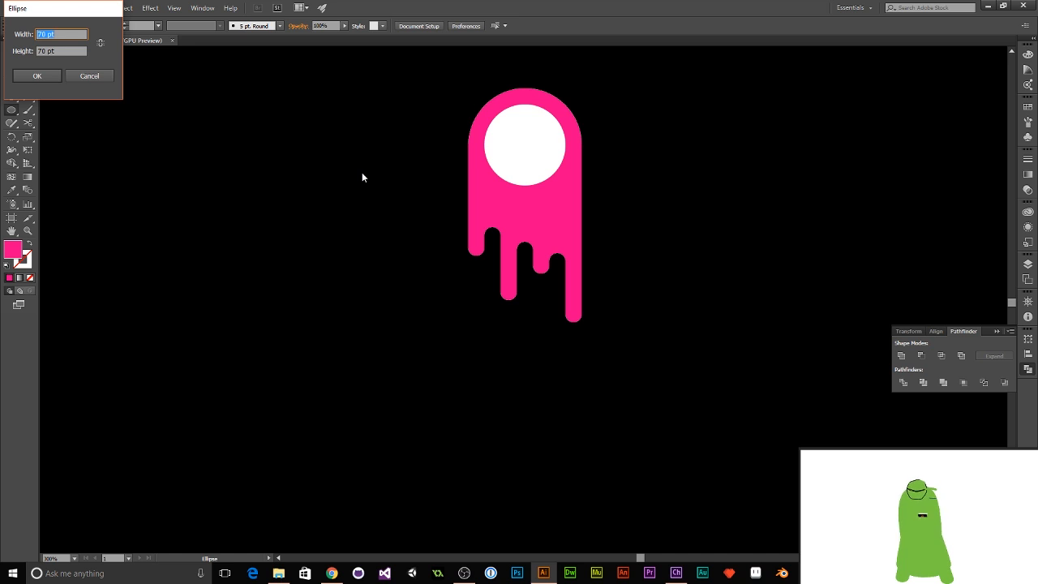
key("Tab")
type("90")
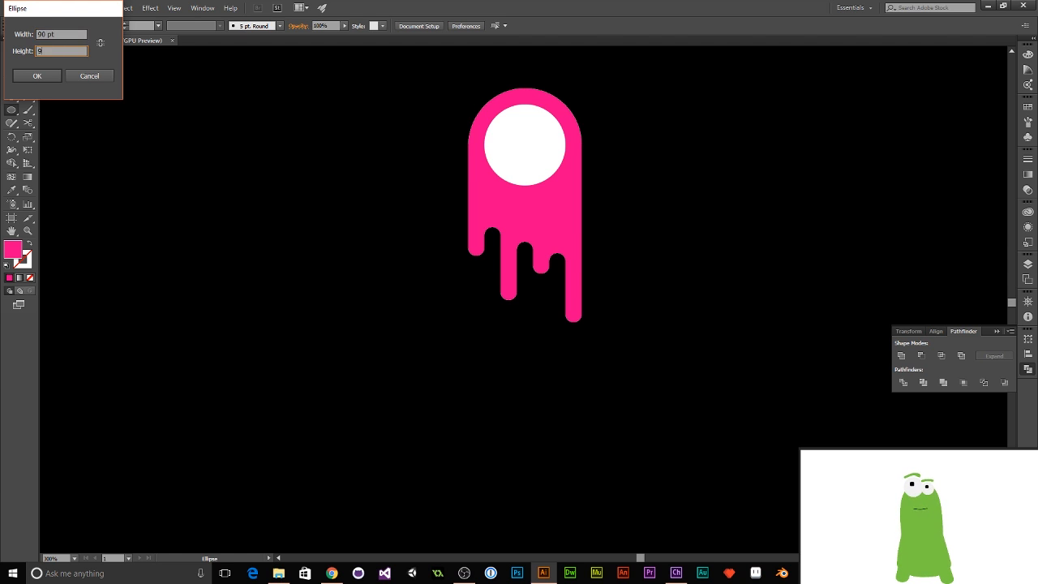
key("Return")
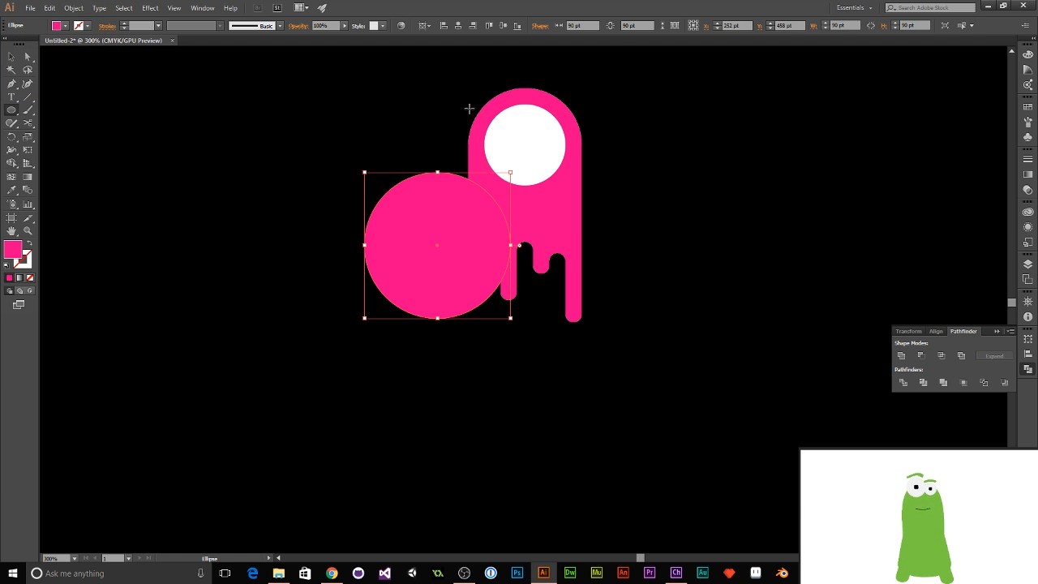
left_click(1028, 121)
left_click(908, 179)
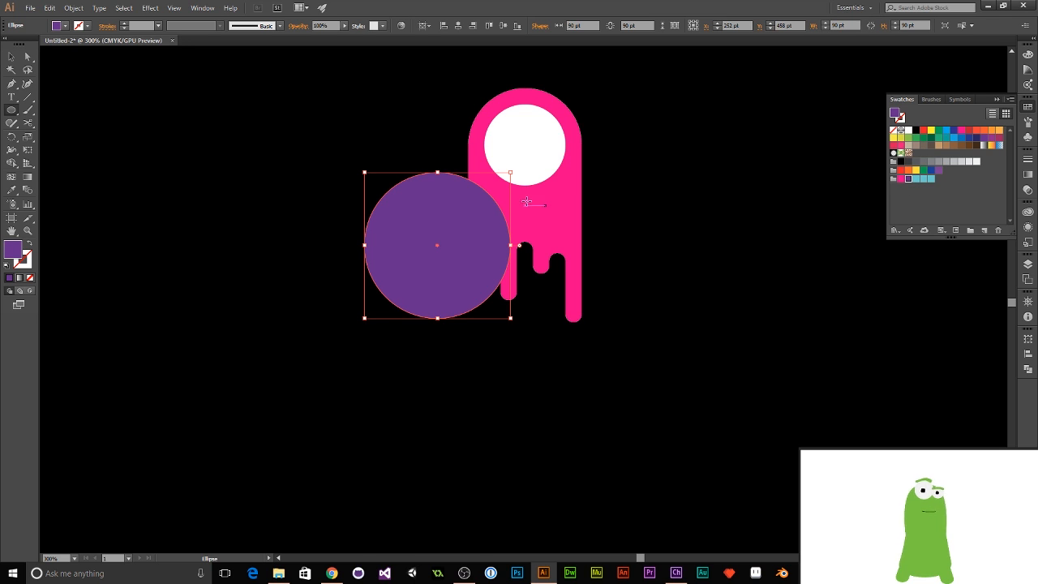
Align the purple circle concentrically with the white eye circle and send it behind the pink creature
key("v")
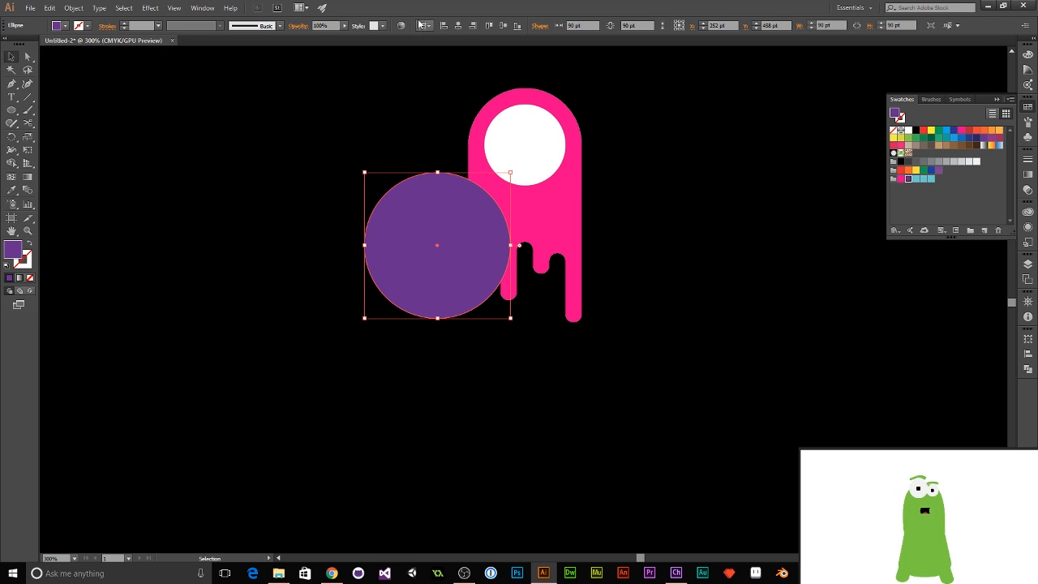
left_click(458, 25)
left_click(501, 25)
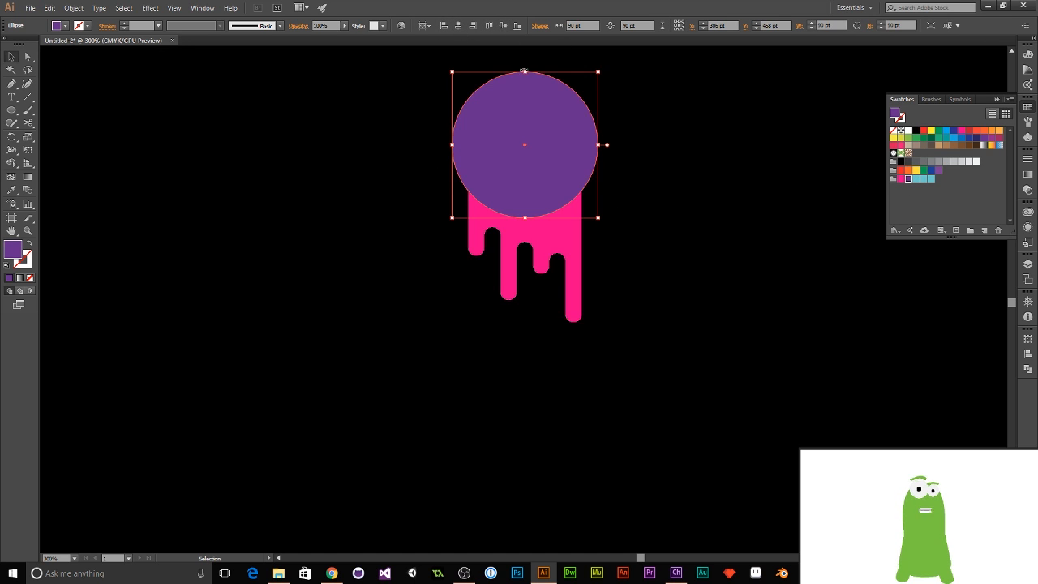
key("ctrl+shift+bracketleft")
left_click(655, 183)
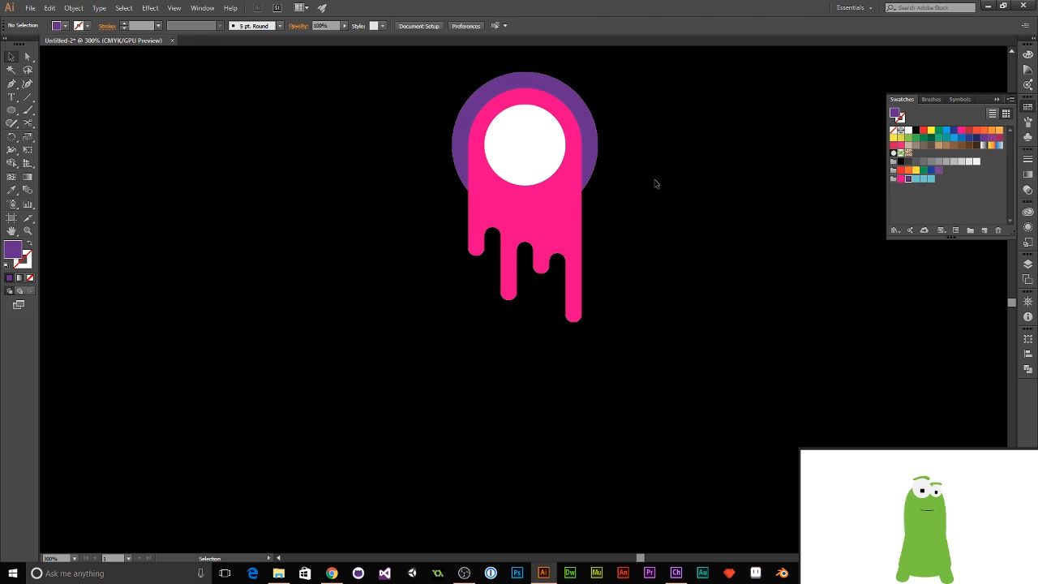
Create a purple rectangle 90 pt wide and 122 pt high for the outer body
left_click(12, 111)
left_click_drag(12, 114, 63, 110)
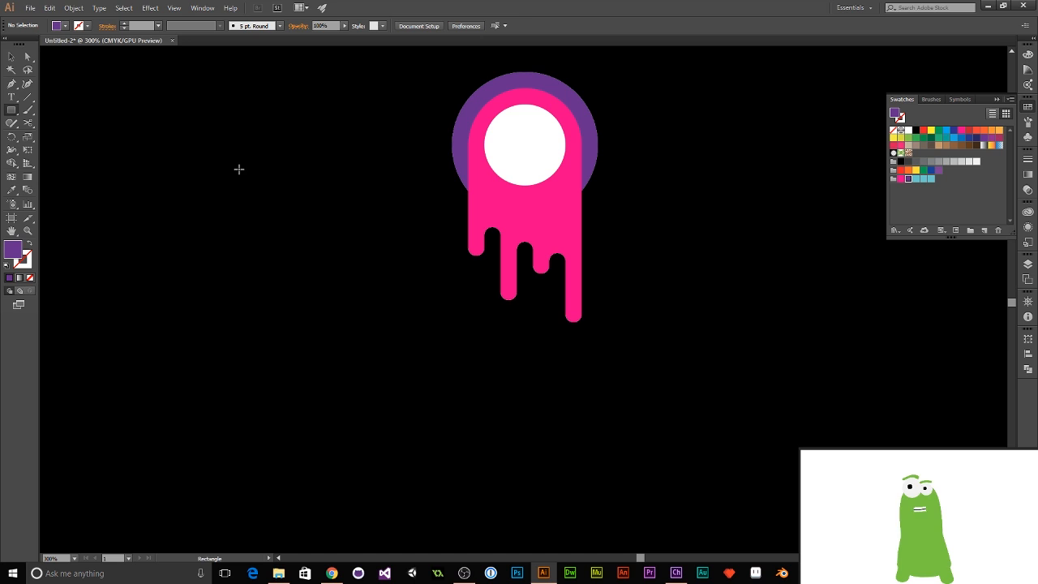
left_click(382, 252)
type("90")
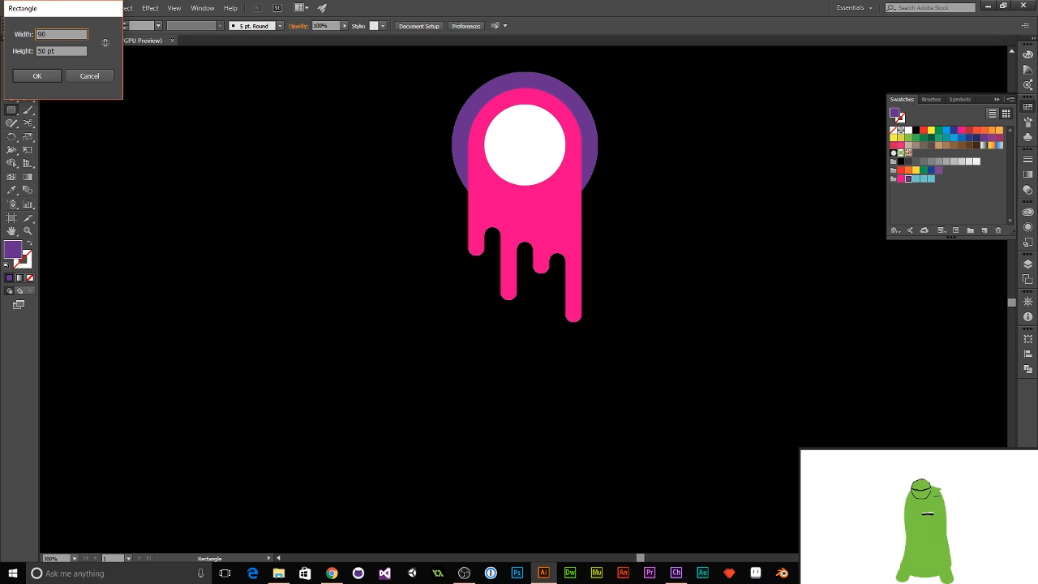
key("Tab")
type("1")
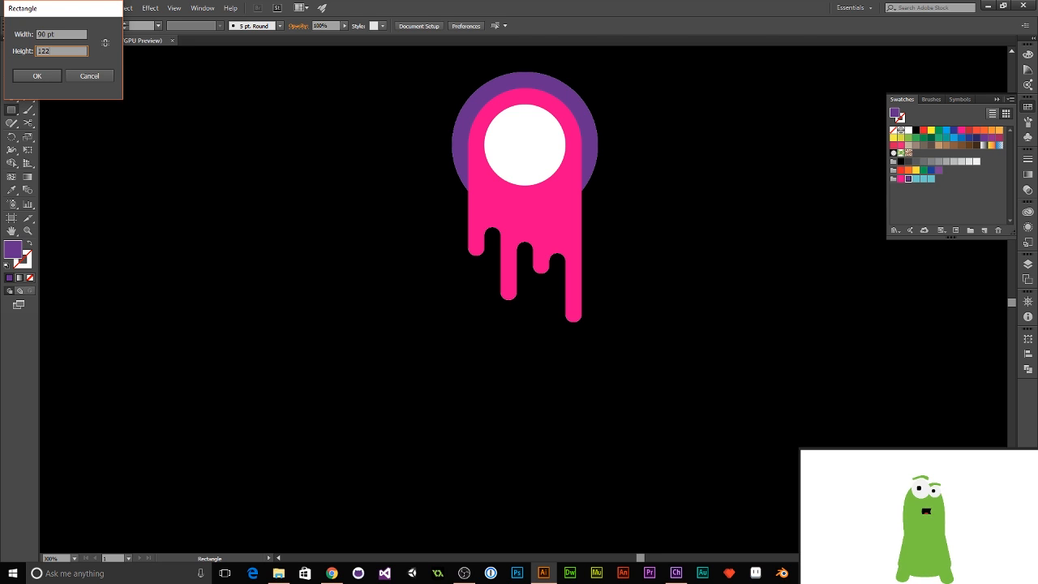
type("22")
key("Return")
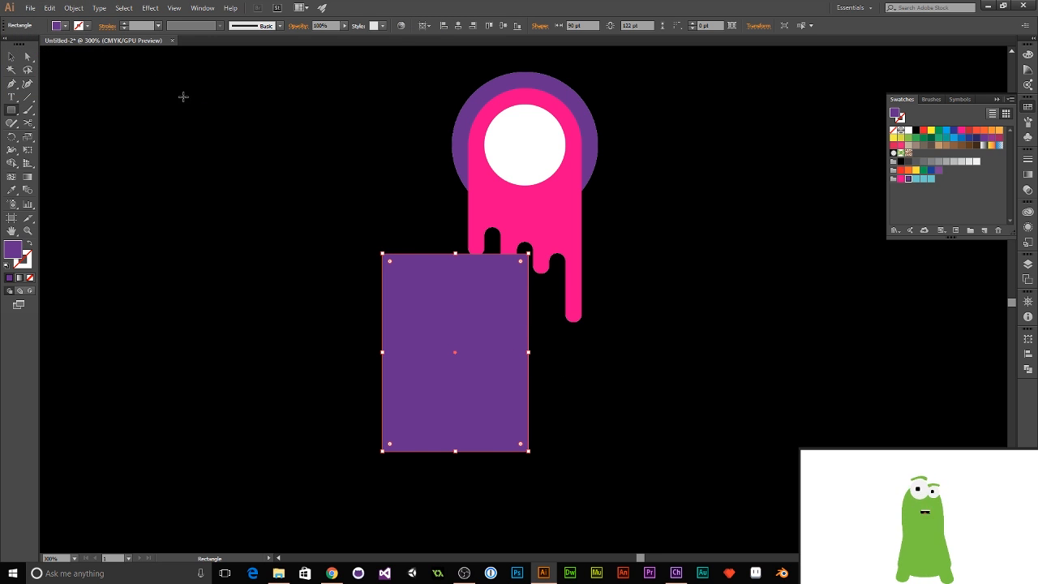
Position the purple rectangle flush with the purple circle's sides, its top edge at the circle's center, and send it to the back
key("v")
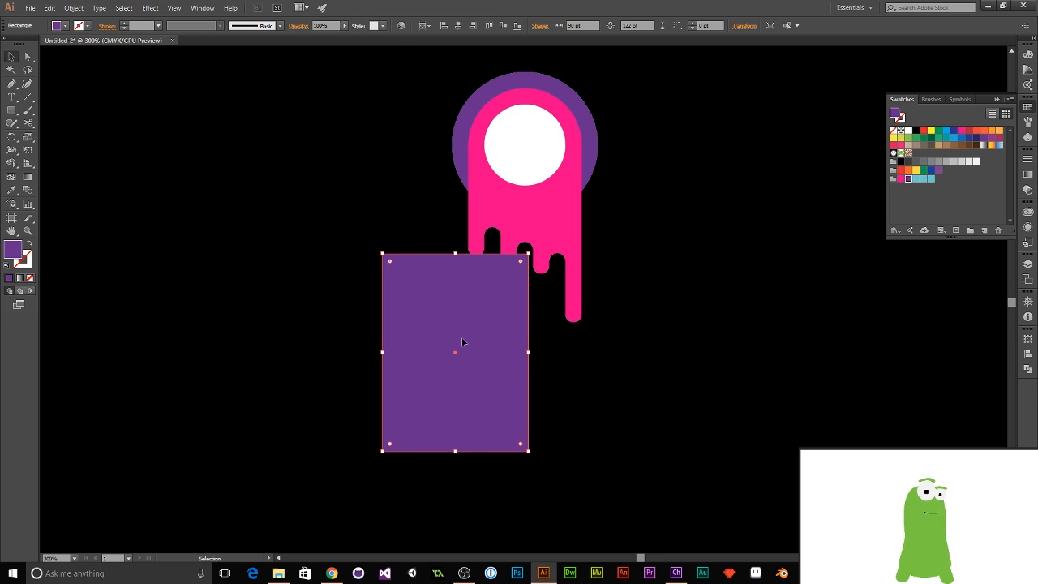
left_click_drag(454, 326, 524, 217)
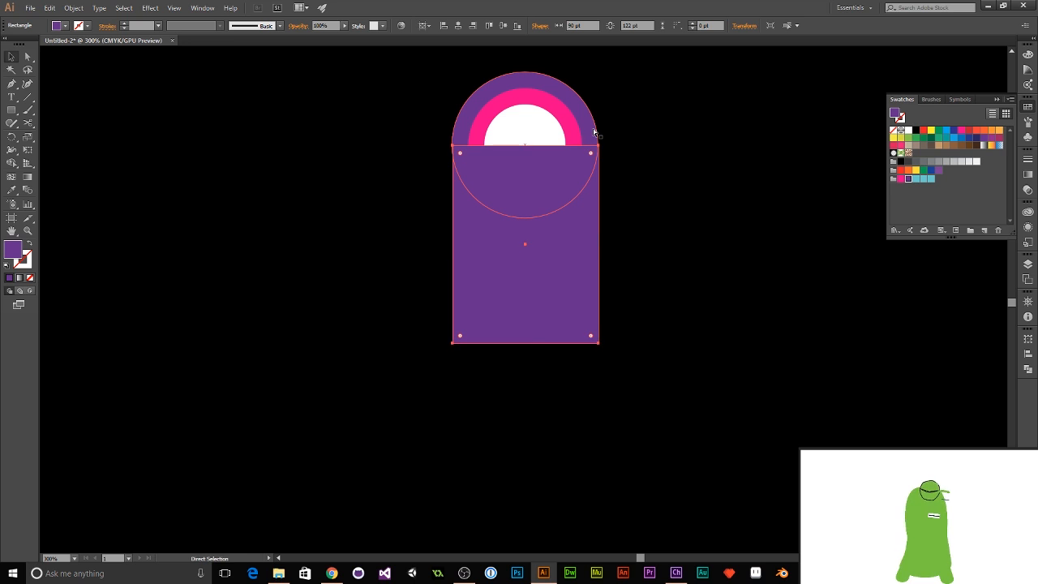
key("ctrl+shift+bracketleft")
left_click(653, 231)
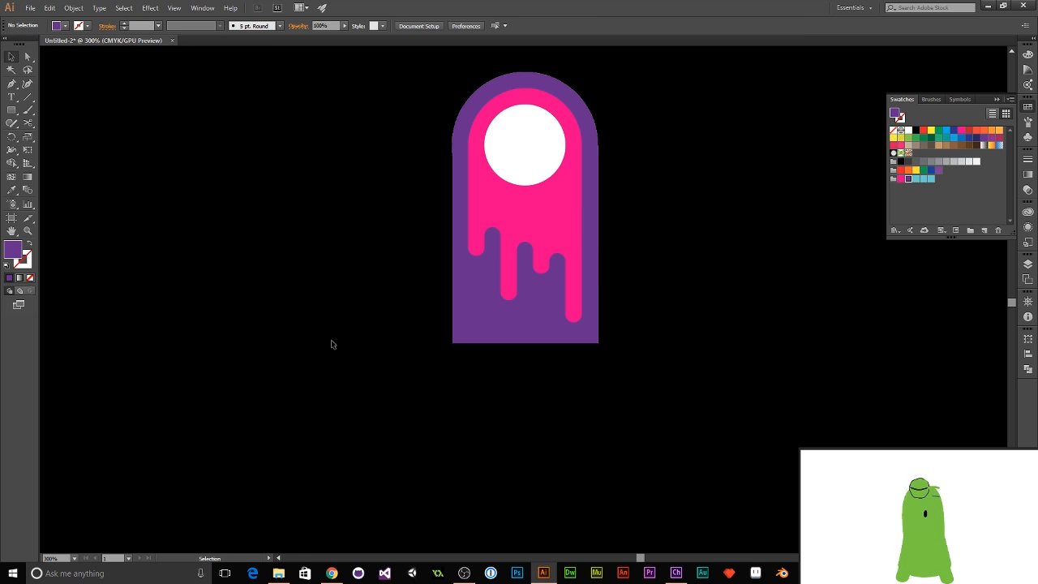
Create a narrow purple rectangle 10 pt wide and 122 pt high below the outer body for a leg
key("m")
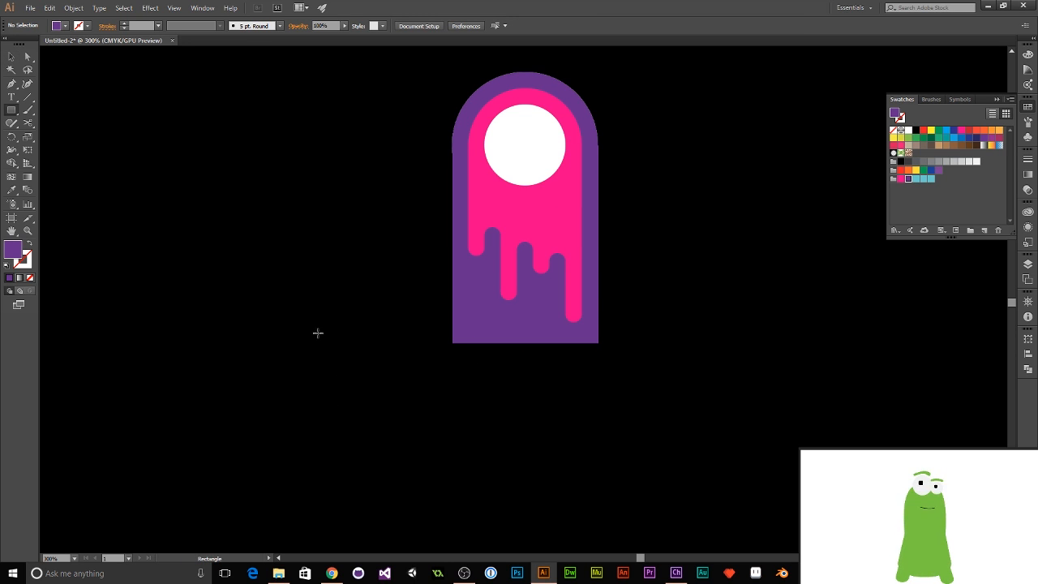
left_click(446, 380)
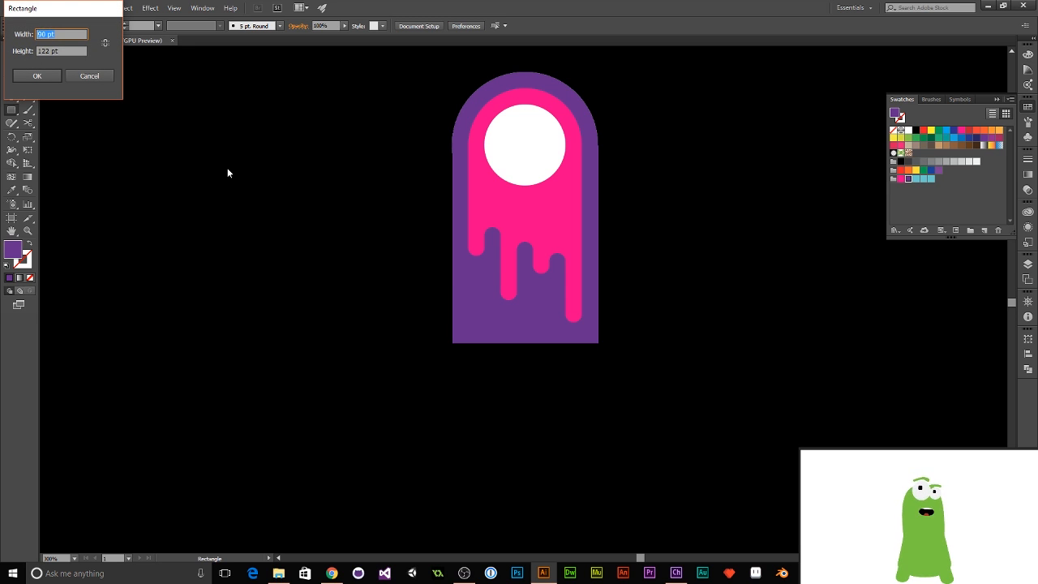
key("Return")
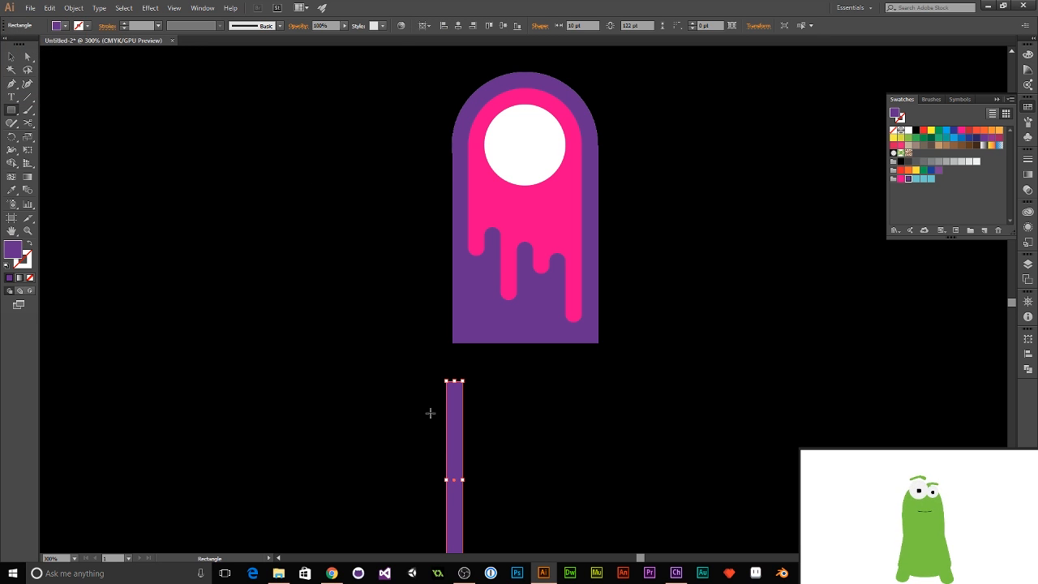
Place the purple leg at the body's left edge overlapping its bottom, with a spacer copy beside it, and repeat it at one-leg-wide gaps to the right edge
key("v")
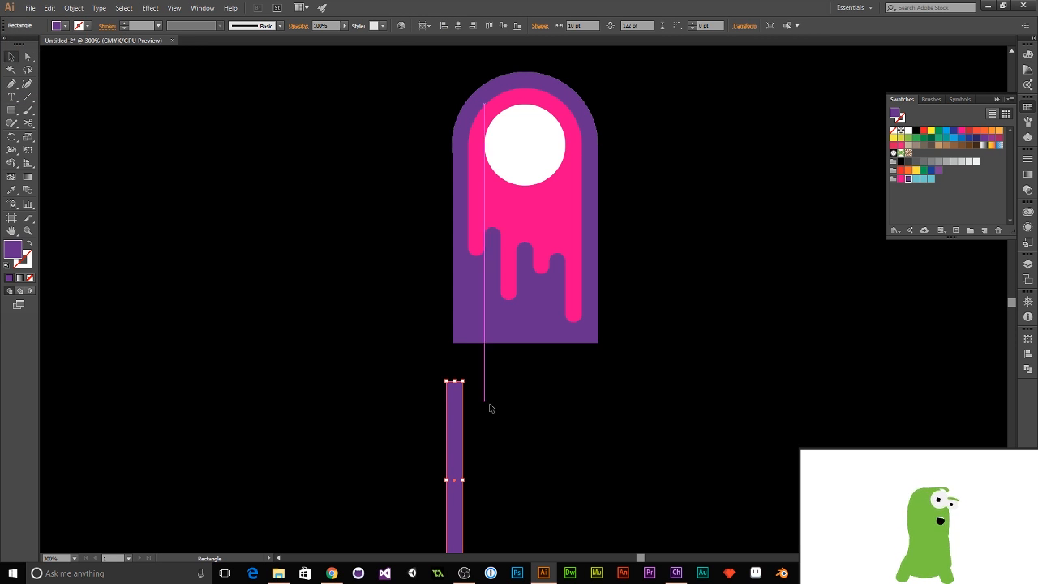
left_click_drag(452, 419, 493, 369)
left_click(460, 370)
key("ctrl+d")
key("ctrl+d")
key("ctrl+d")
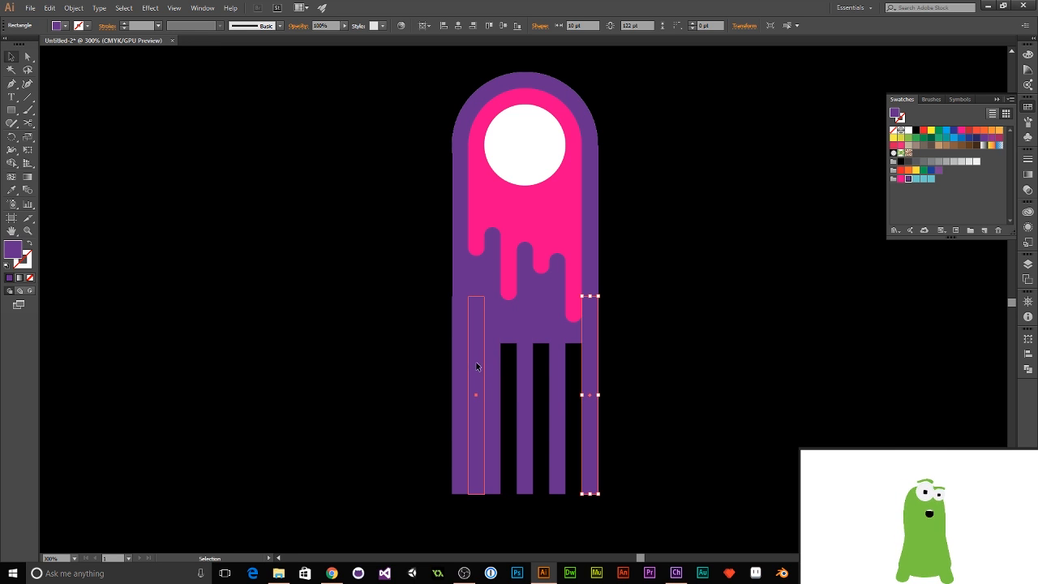
Undo the spacer deletion and the repeated leg copies, back to the single leg at the body's left edge
left_click(480, 359)
key("Delete")
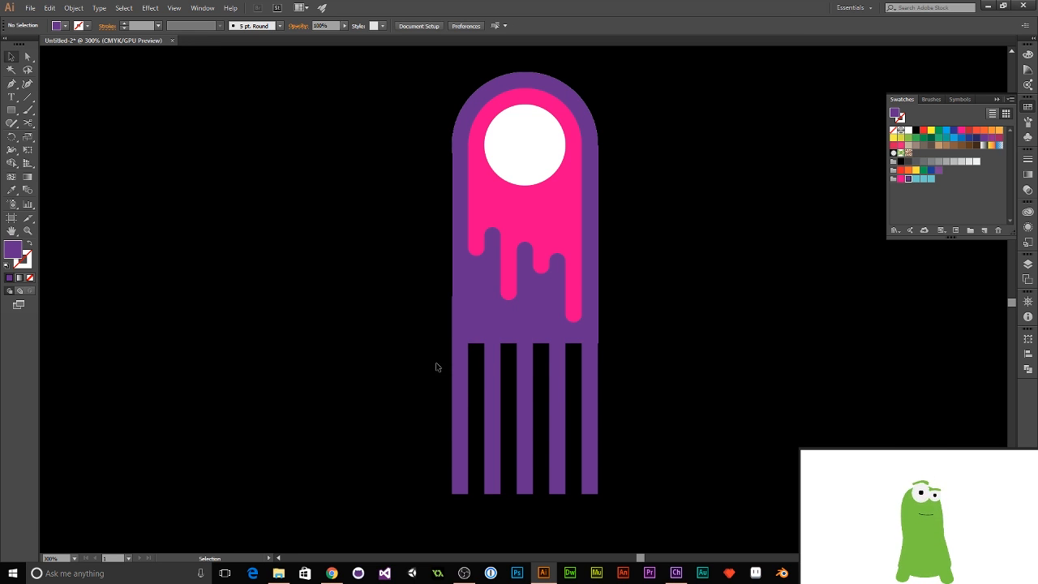
key("ctrl+z")
key("ctrl+z")
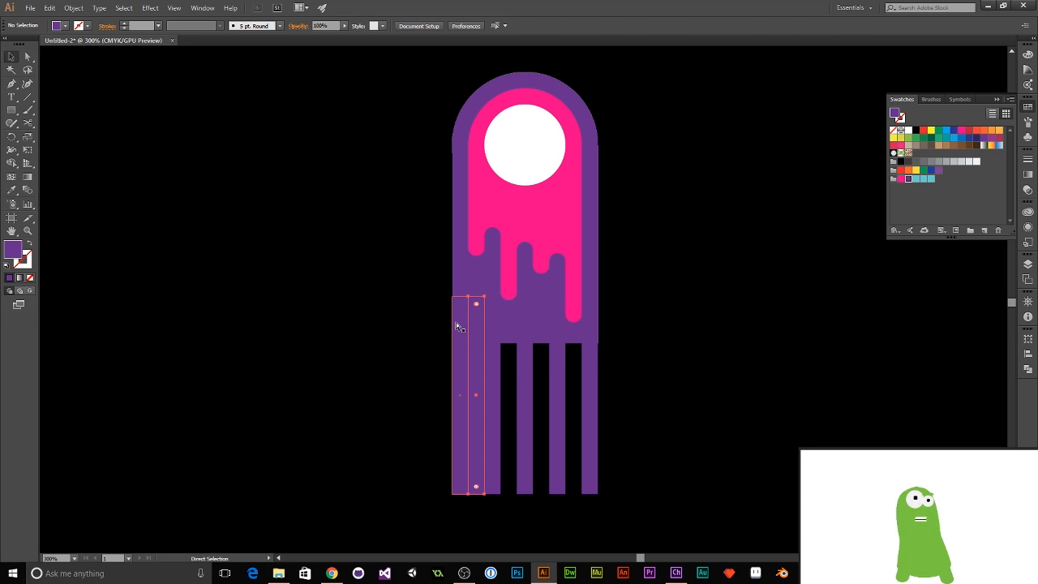
key("ctrl+z")
key("ctrl+z")
key("ctrl+z")
key("ctrl+z")
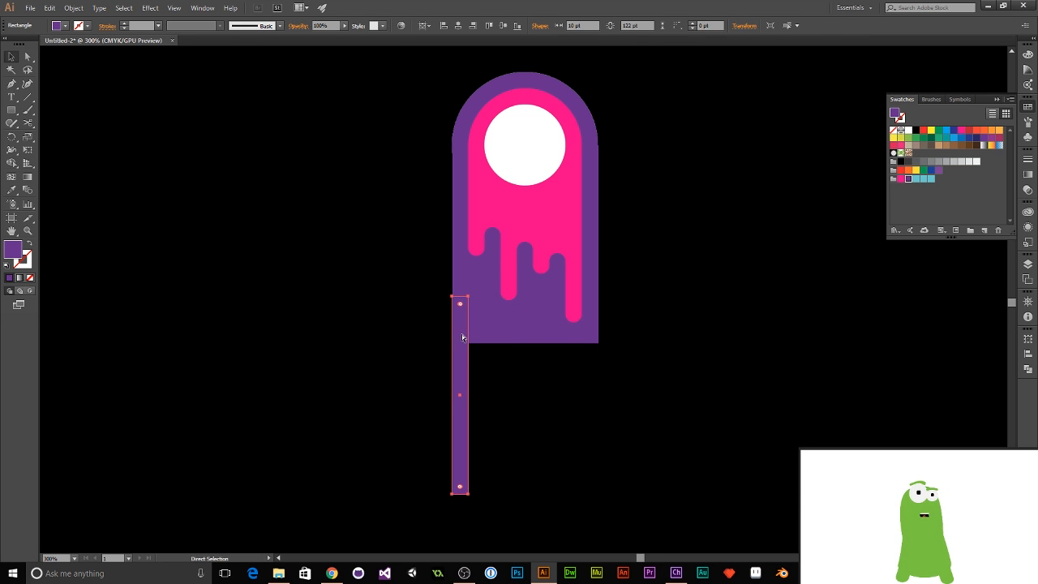
Align the purple body rectangle flush with the circle's sides and set the leg on its left edge, overlapping the body's bottom
left_click_drag(460, 349, 301, 354)
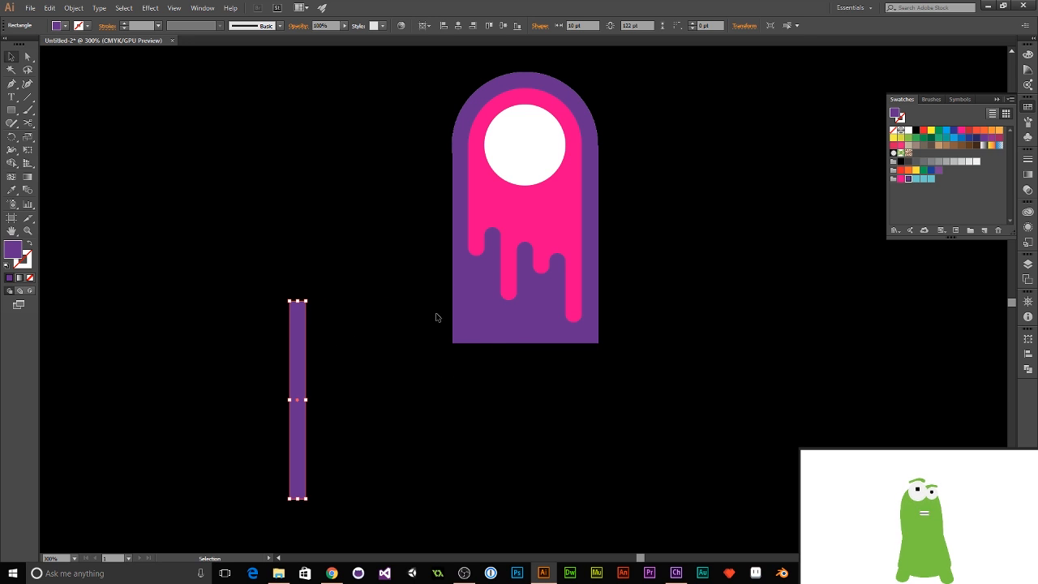
left_click(484, 326)
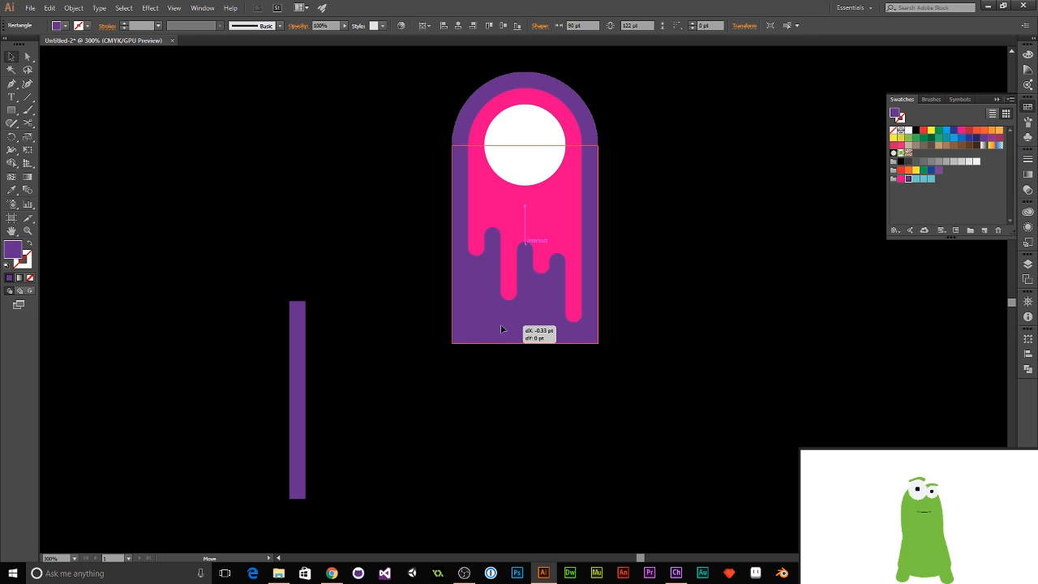
left_click_drag(302, 360, 464, 343)
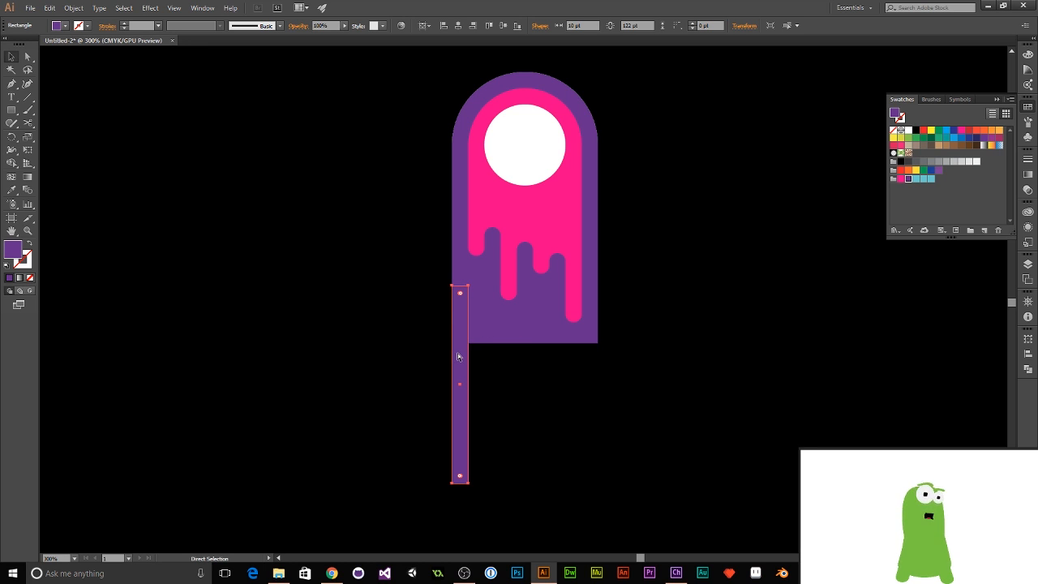
Copy the leg rightward past a spacer copy, repeat it at one-leg-wide gaps to the body's right edge, and delete the spacer
left_click_drag(460, 363, 495, 364)
left_click(462, 365)
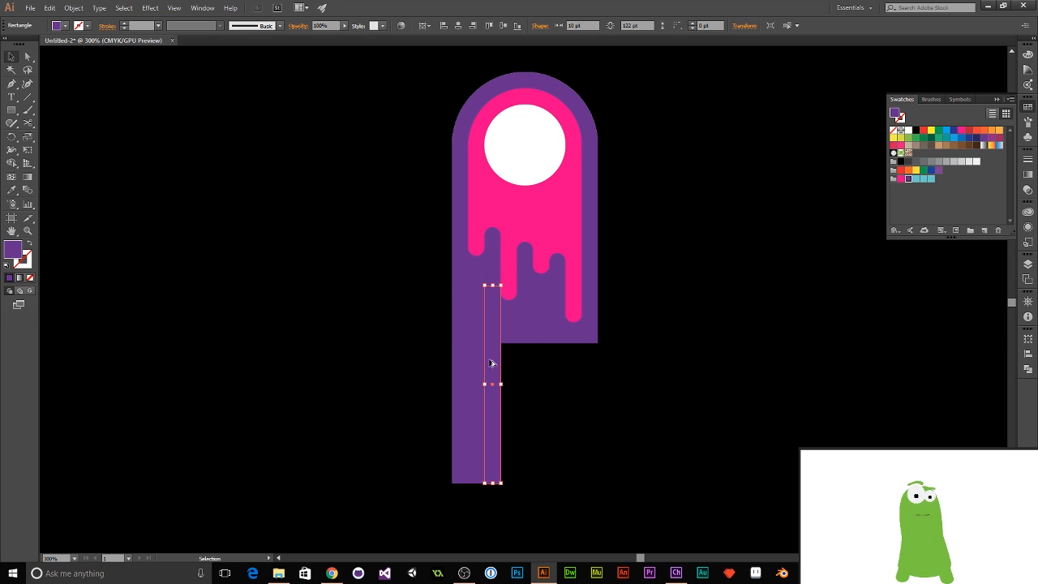
key("ctrl+d")
key("ctrl+d")
key("ctrl+d")
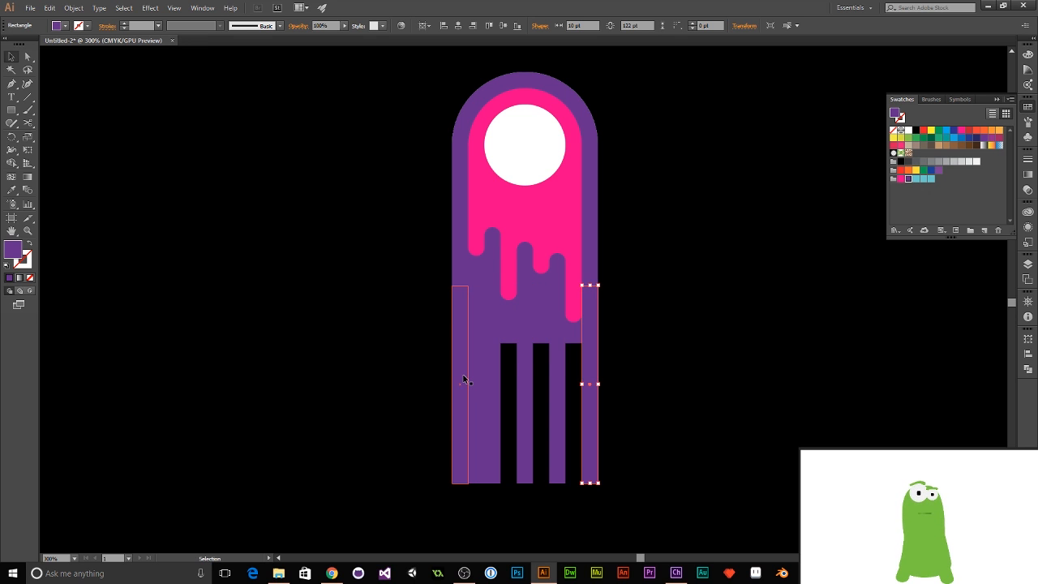
left_click(474, 380)
key("Delete")
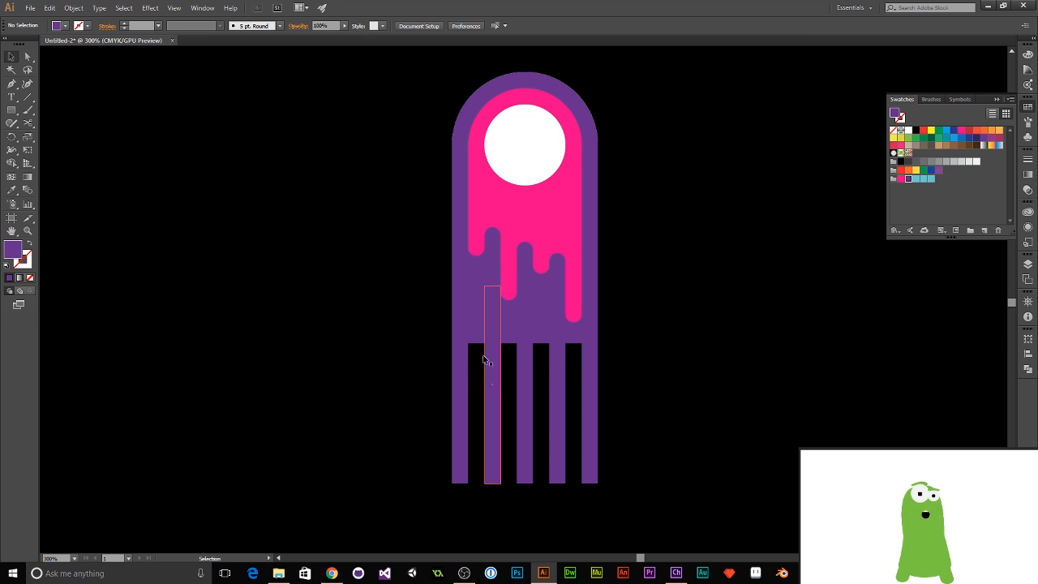
Unite the purple circle, body rectangle and five legs into one shape and send it to the back
left_click(471, 307)
left_click_drag(348, 360, 715, 547)
left_click(586, 101, "shift")
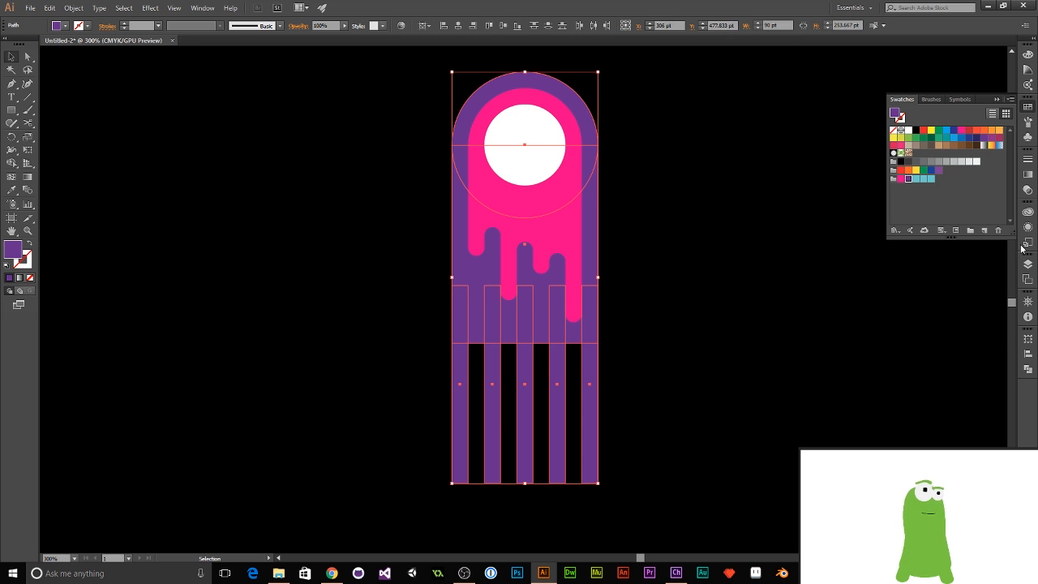
left_click(1028, 355)
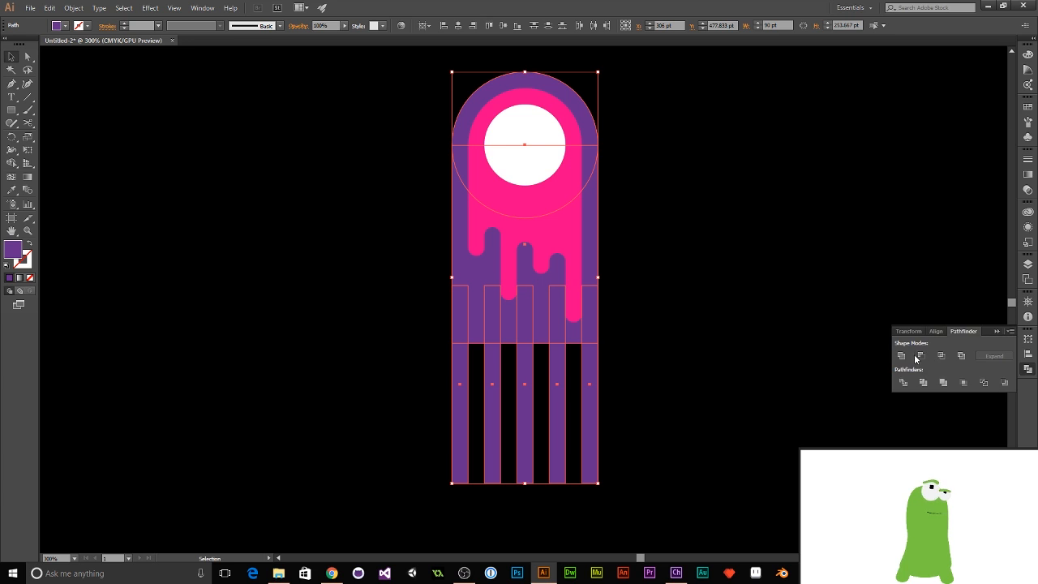
left_click(900, 357)
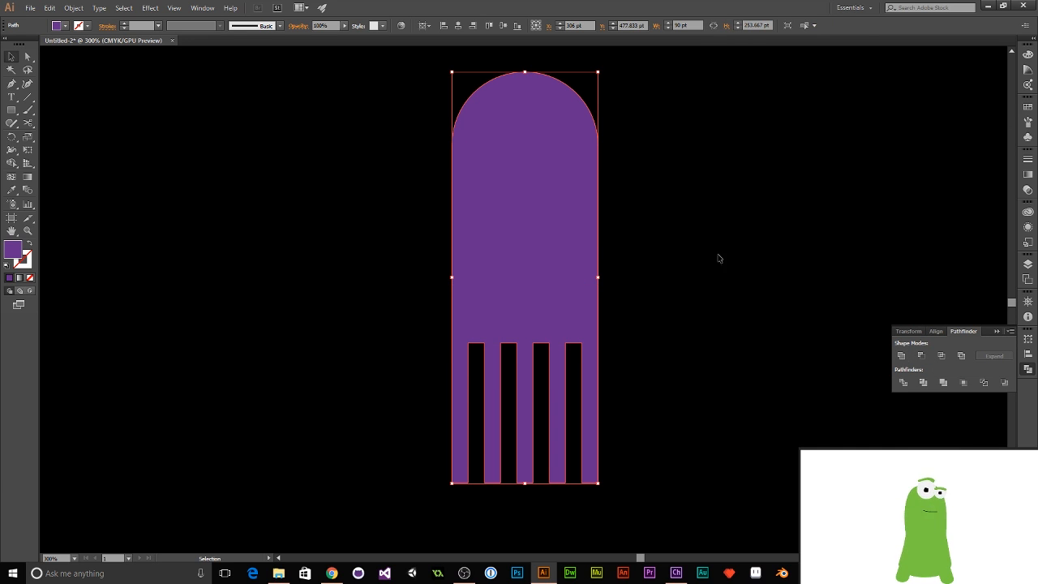
key("ctrl+shift+bracketleft")
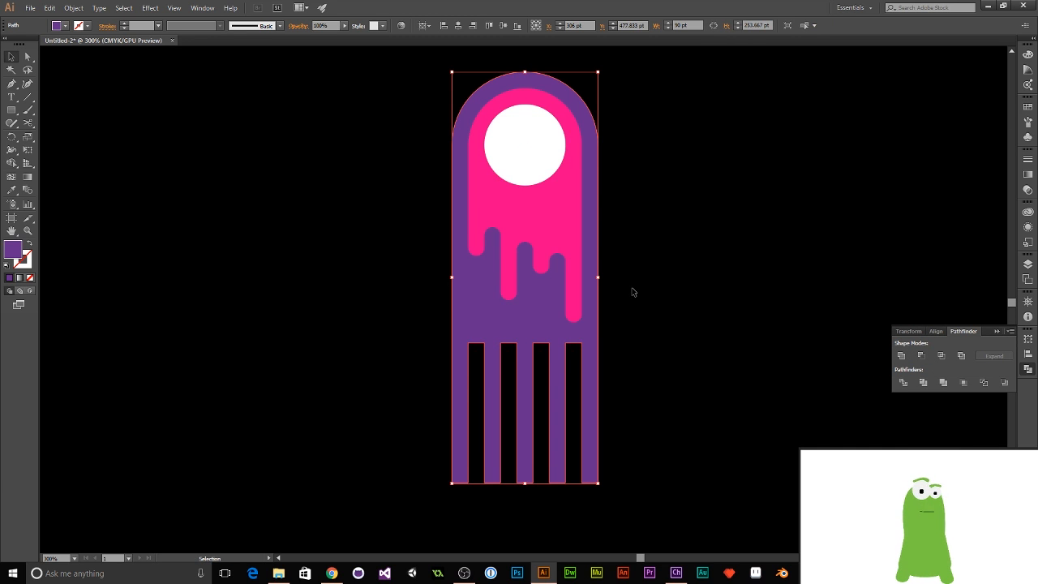
Remove the redundant anchor points along the purple shape's straight outer edges on both sides
left_click(12, 84)
left_click(451, 286)
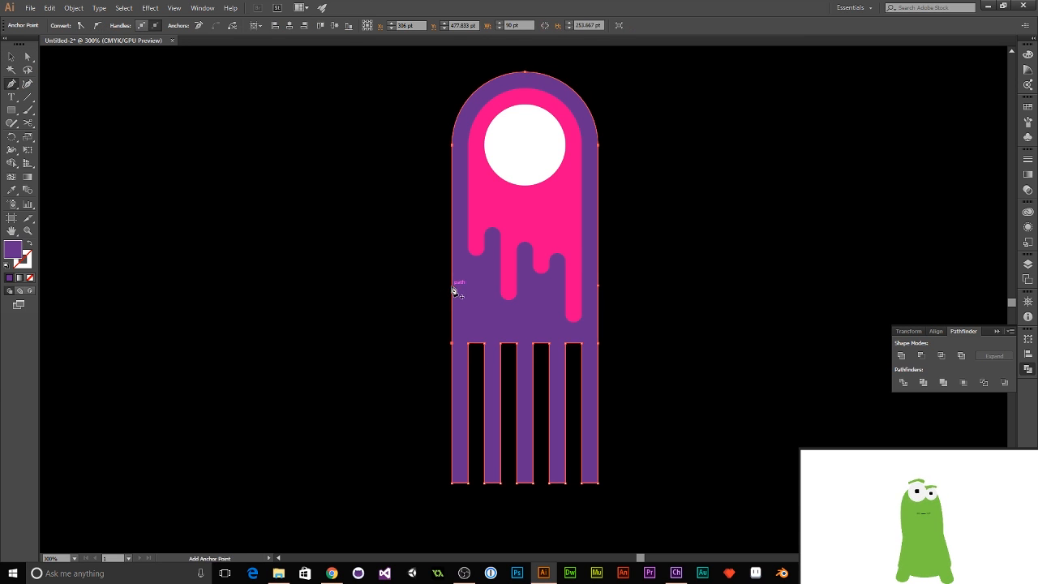
left_click(598, 286)
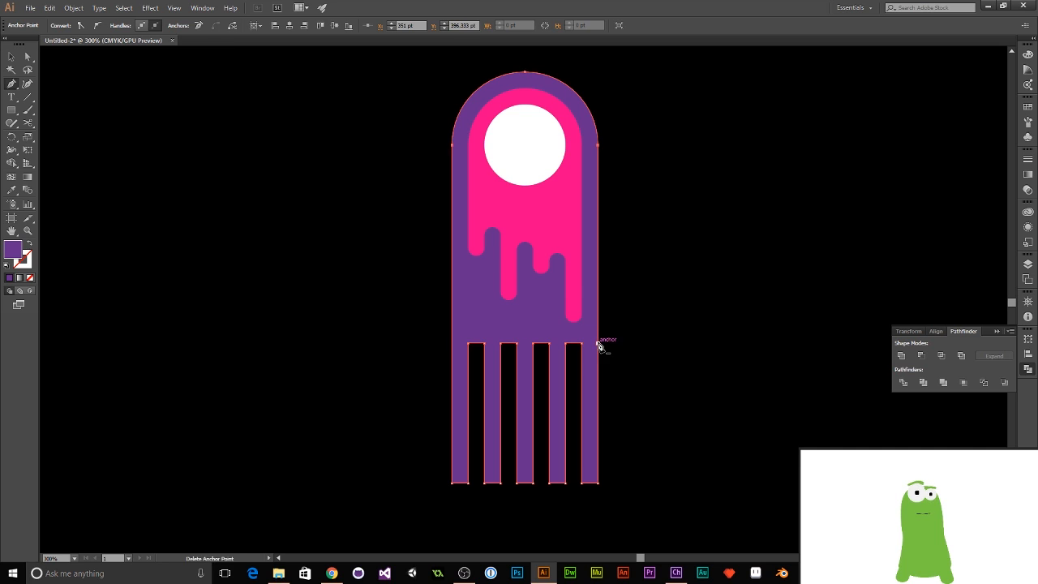
Raise the top edges of the first three gaps between the purple legs to uneven heights, the first gap highest
left_click(27, 56)
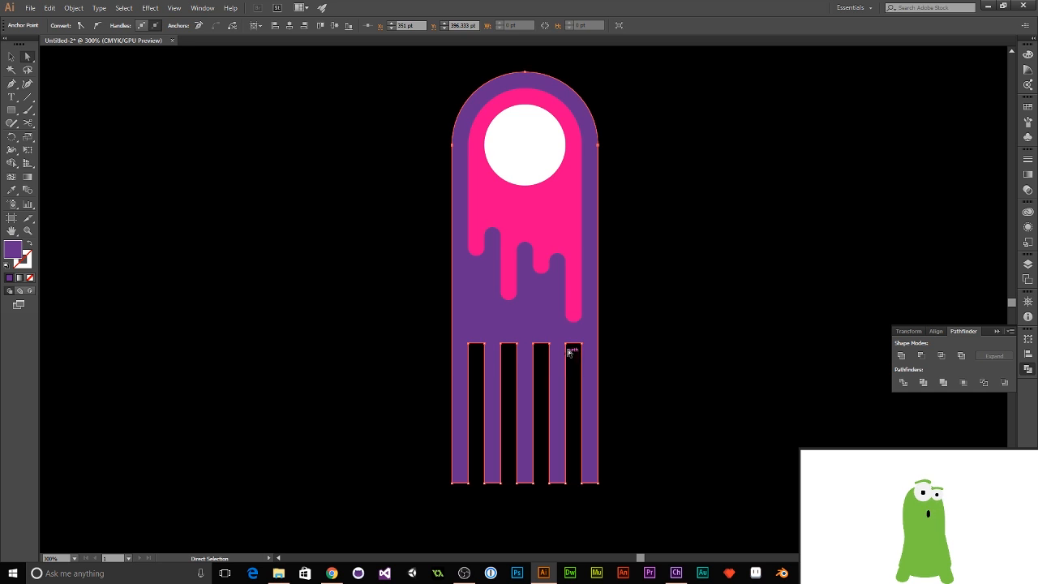
left_click(650, 333)
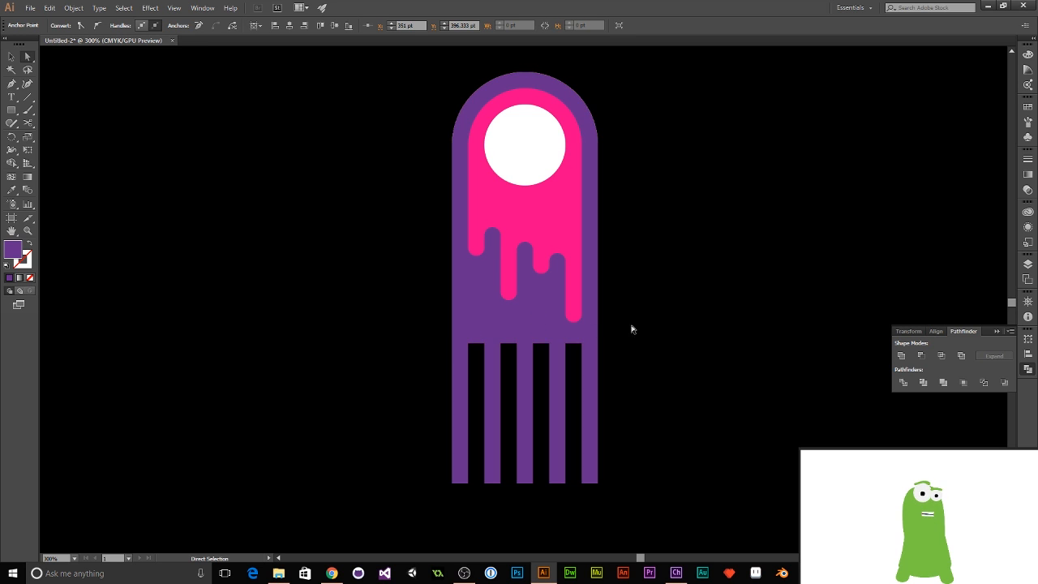
left_click_drag(540, 340, 547, 311)
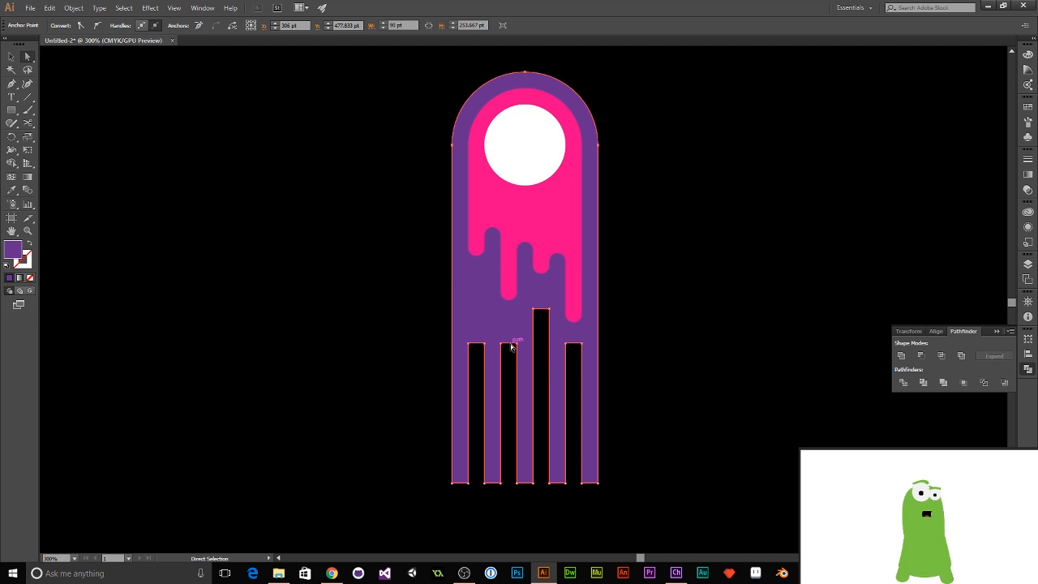
left_click_drag(510, 346, 479, 284)
left_click(416, 477)
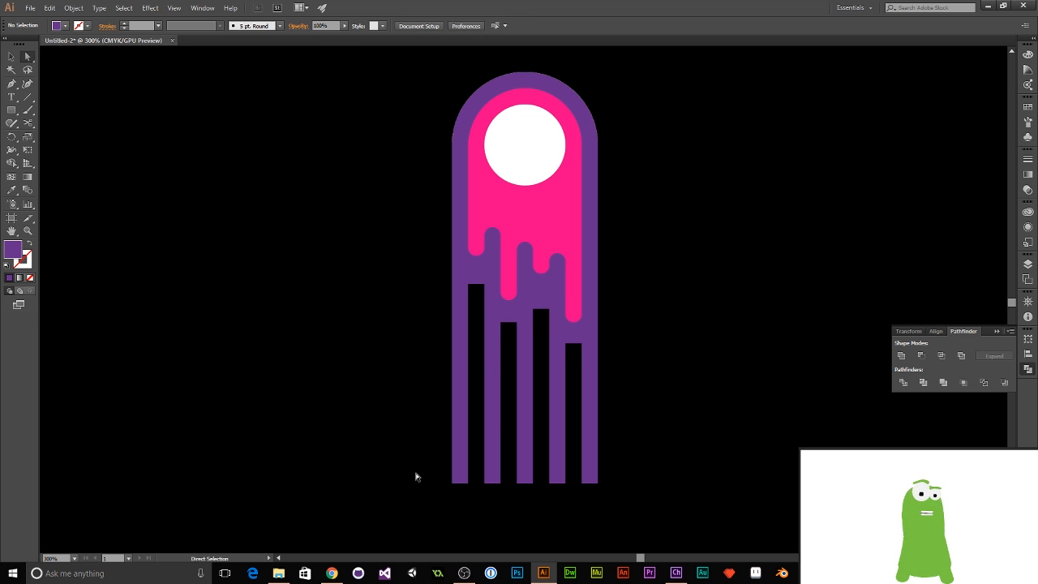
Shorten the five purple legs to staggered lengths, with the leftmost ending highest and the rightmost reaching lowest
left_click(458, 484)
left_click(460, 487)
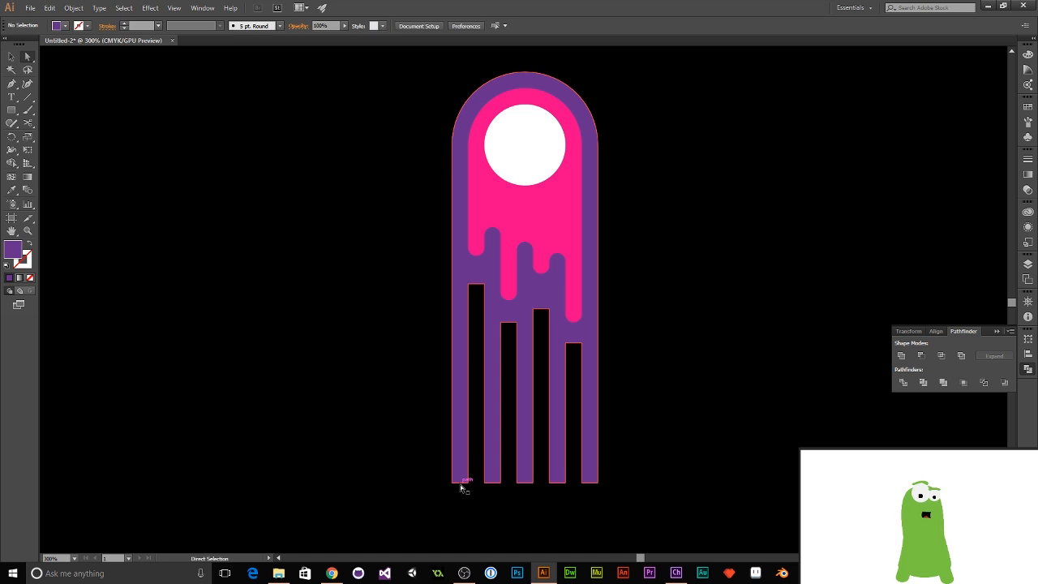
left_click(460, 485)
left_click_drag(460, 485, 467, 347)
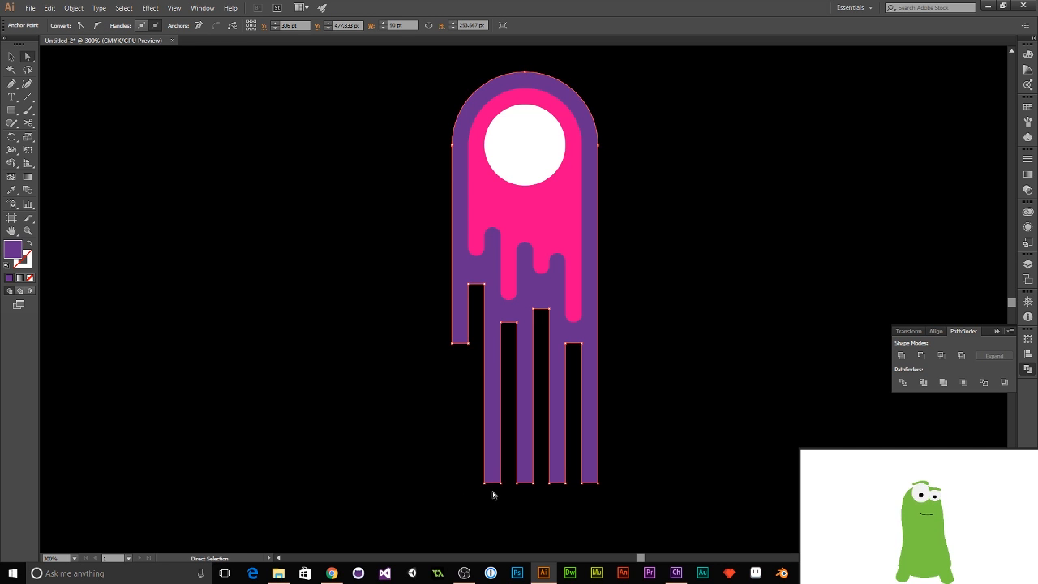
left_click_drag(498, 483, 492, 387)
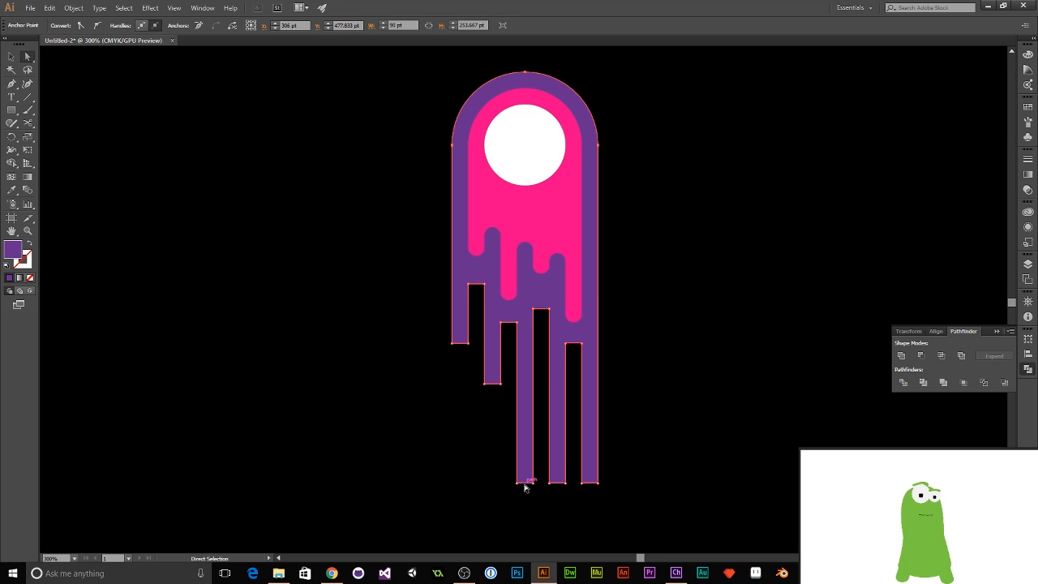
left_click_drag(523, 484, 533, 354)
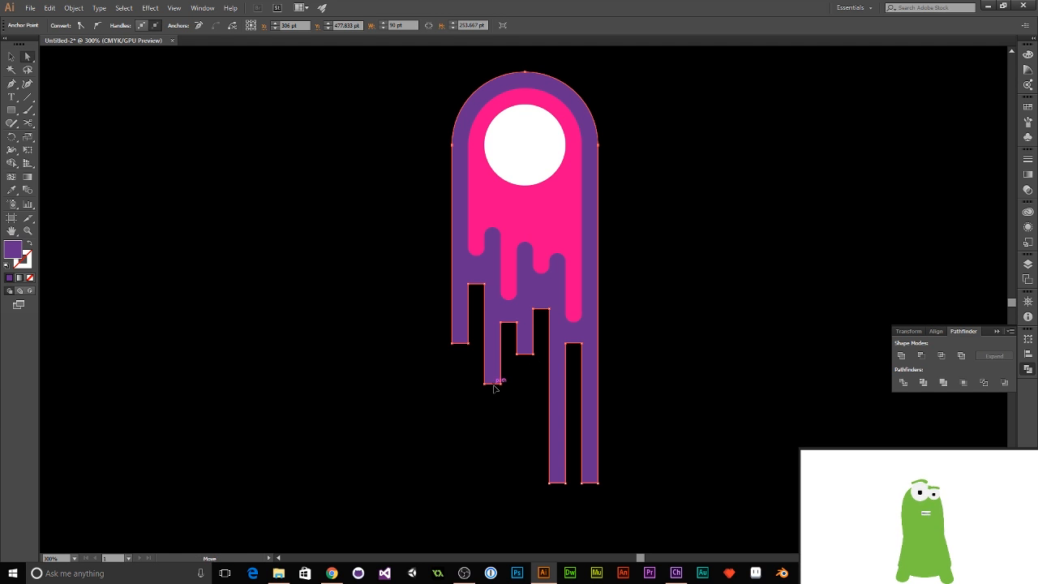
left_click_drag(495, 388, 491, 394)
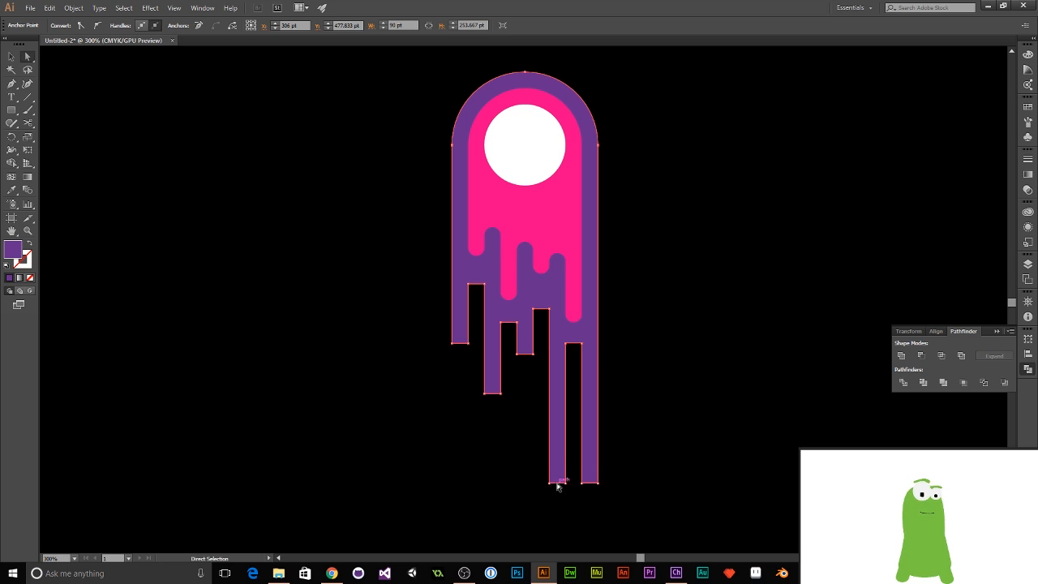
left_click_drag(558, 484, 558, 377)
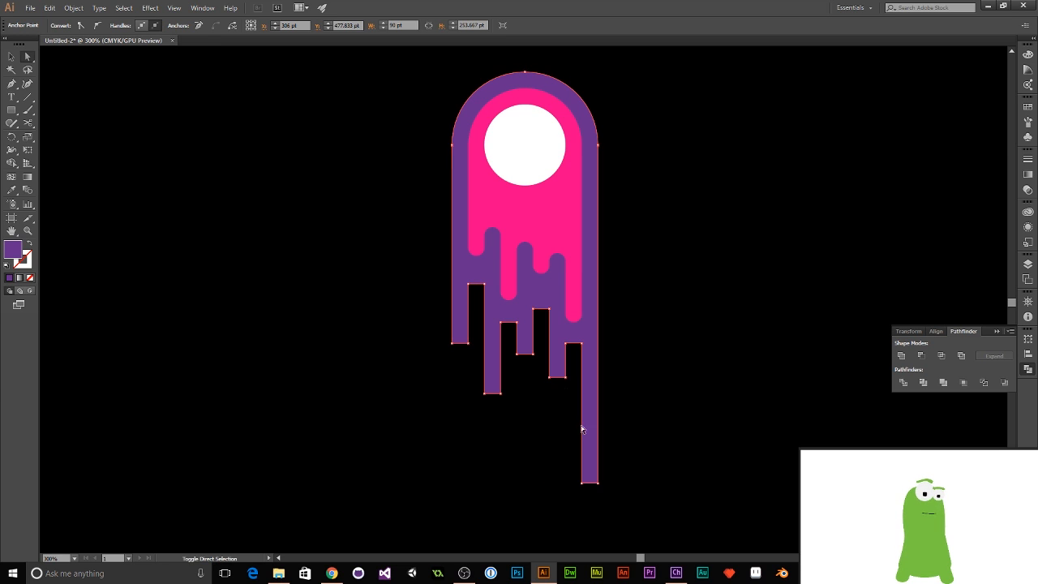
left_click_drag(592, 485, 593, 421)
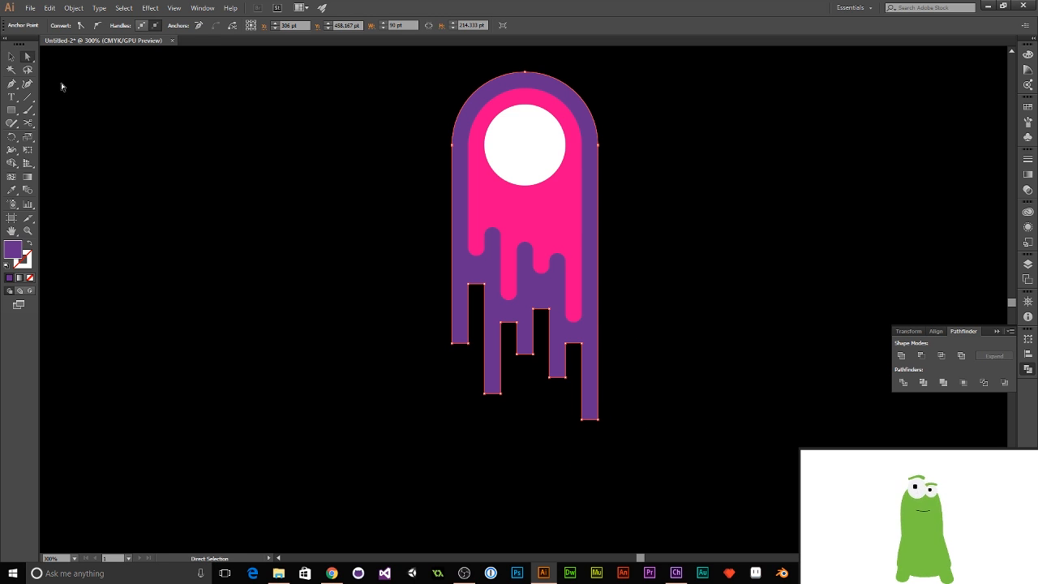
Select all corner points of the purple legs and gaps with the Lasso and round them fully, then deselect the shape
left_click(27, 69)
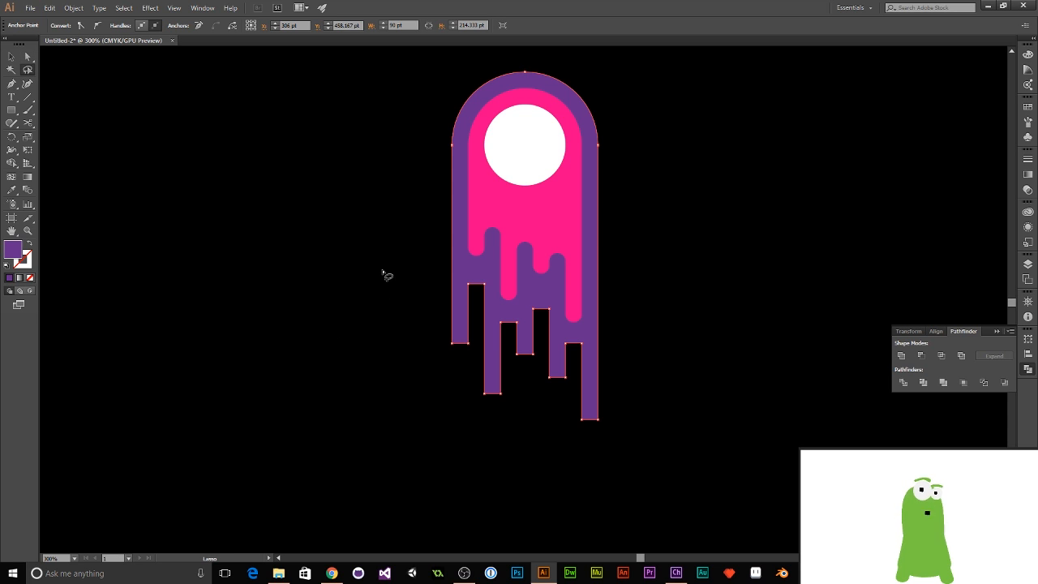
mouse_move(387, 276)
left_mouse_down()
mouse_move(485, 278)
mouse_move(496, 312)
mouse_move(528, 302)
mouse_move(619, 340)
left_mouse_up()
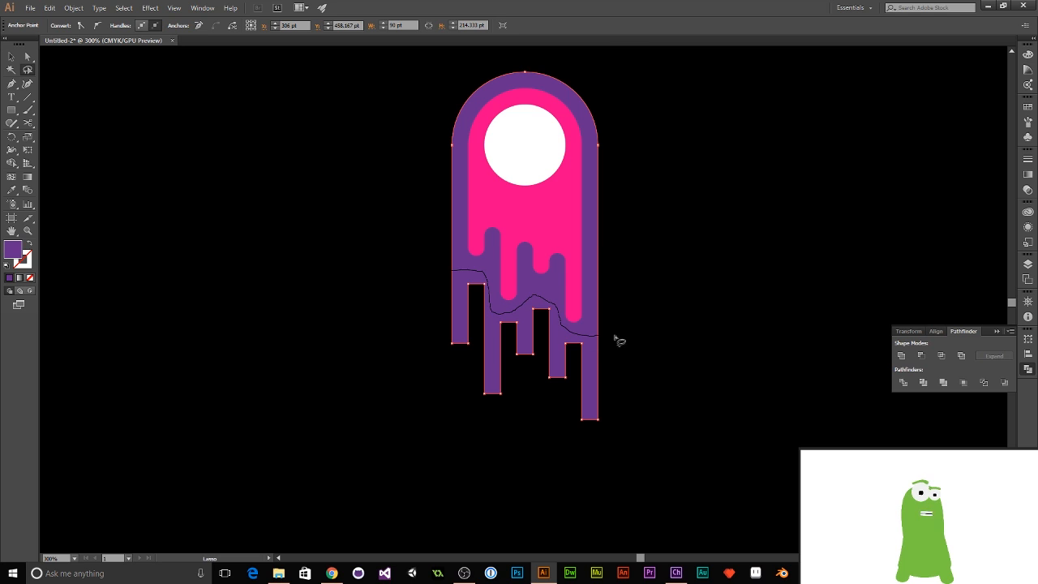
mouse_move(538, 461)
left_mouse_down()
mouse_move(405, 295)
mouse_move(440, 273)
mouse_move(438, 252)
left_mouse_up()
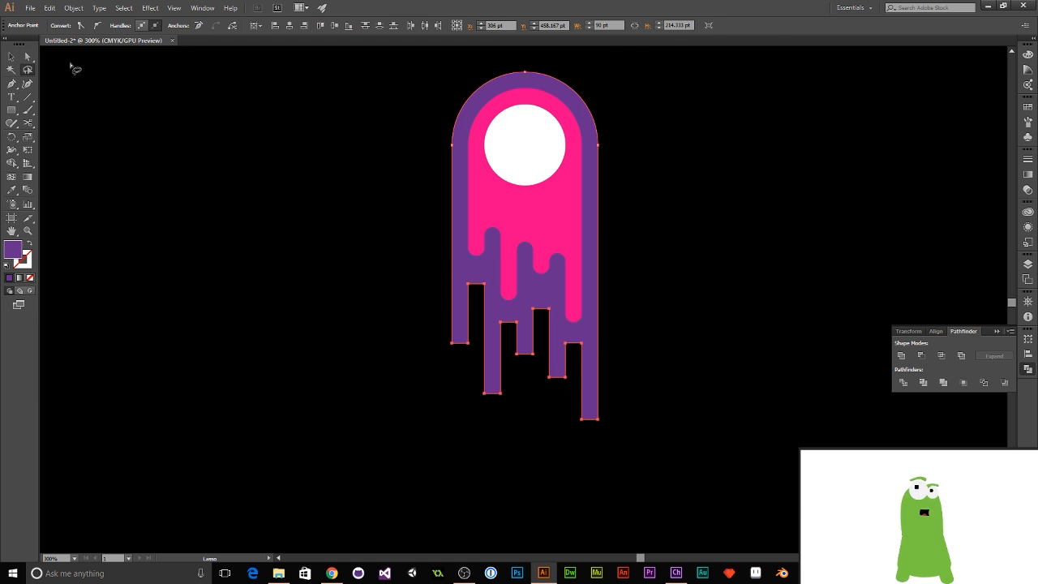
left_click(29, 57)
mouse_move(478, 291)
left_mouse_down()
mouse_move(424, 307)
mouse_move(370, 349)
left_mouse_up()
left_click(12, 57)
left_click(285, 273)
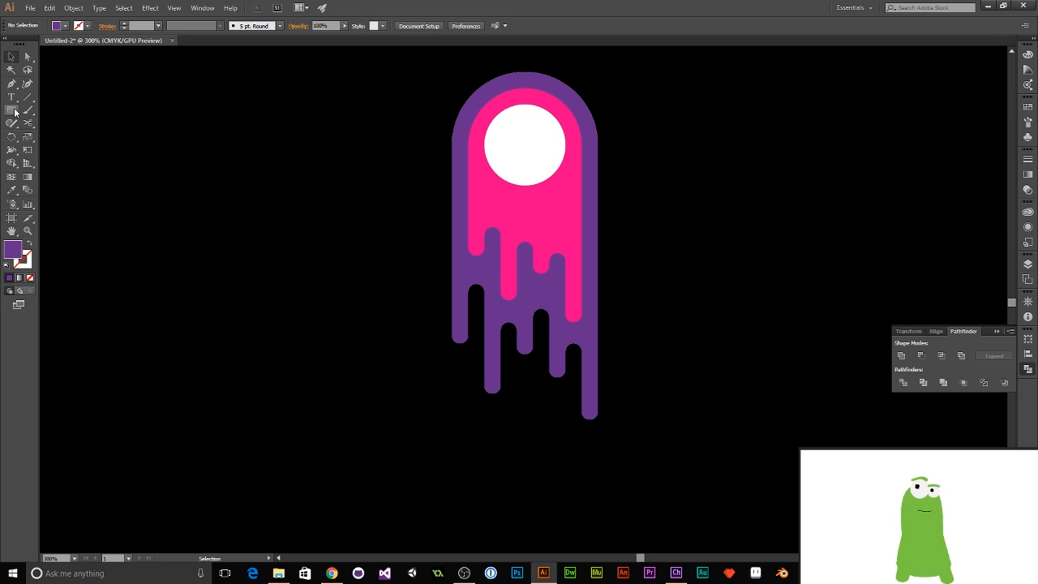
Create a purple circle 110 pt wide and 110 pt high beside the creature
left_click_drag(11, 110, 57, 142)
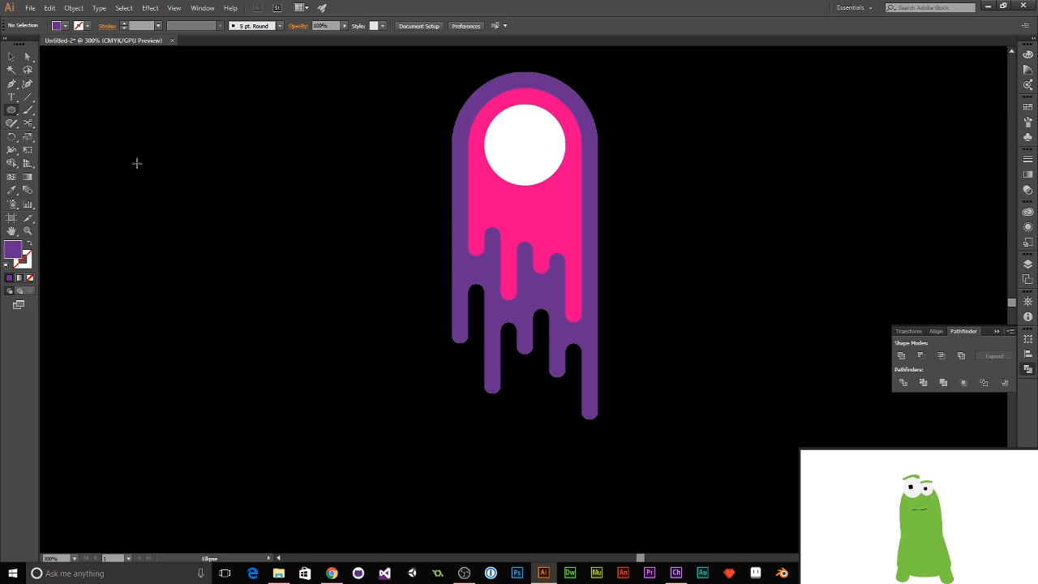
left_click(273, 195)
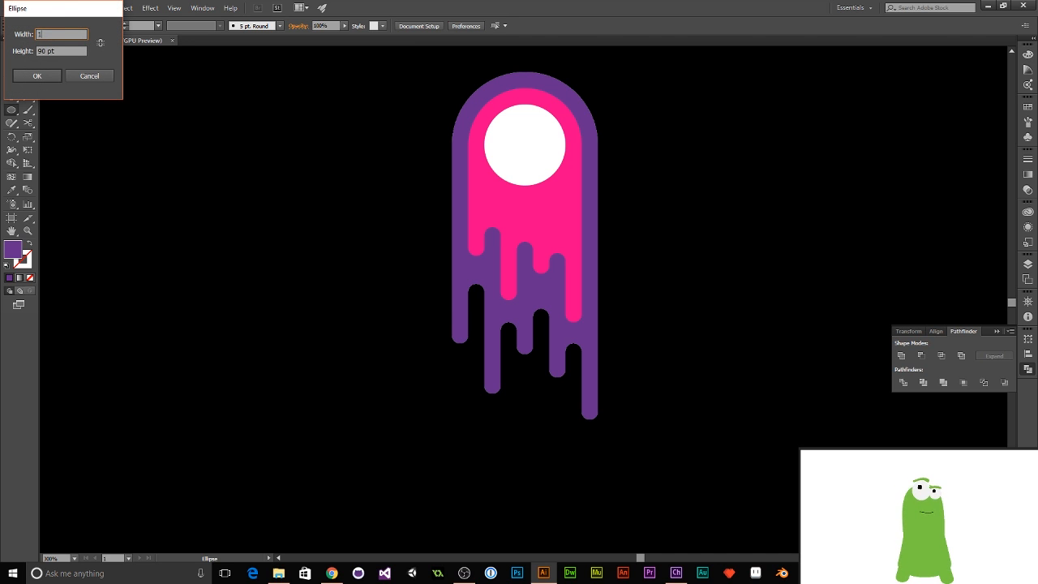
type("110")
key("Return")
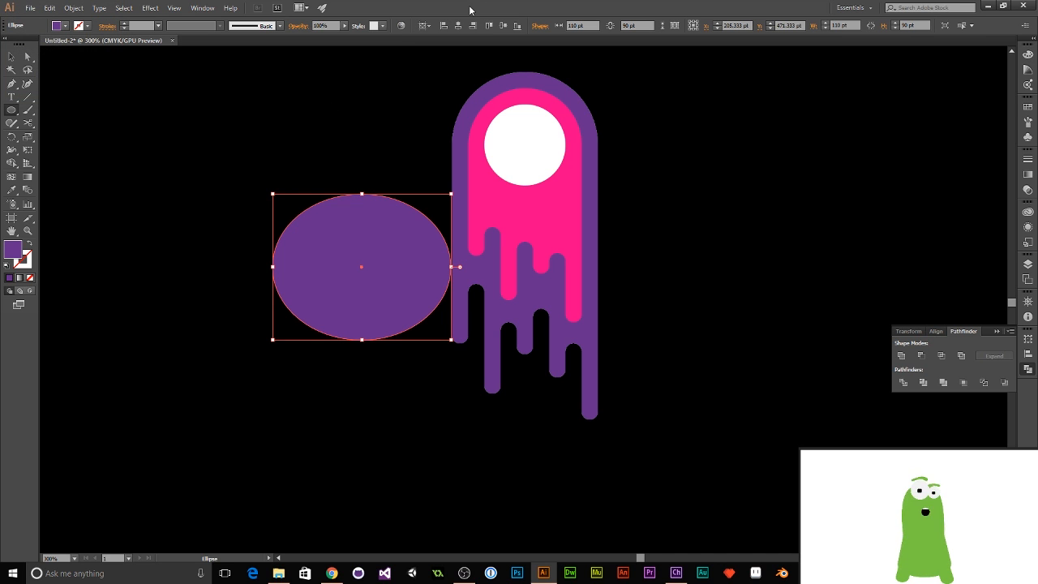
left_click(645, 26)
type("1")
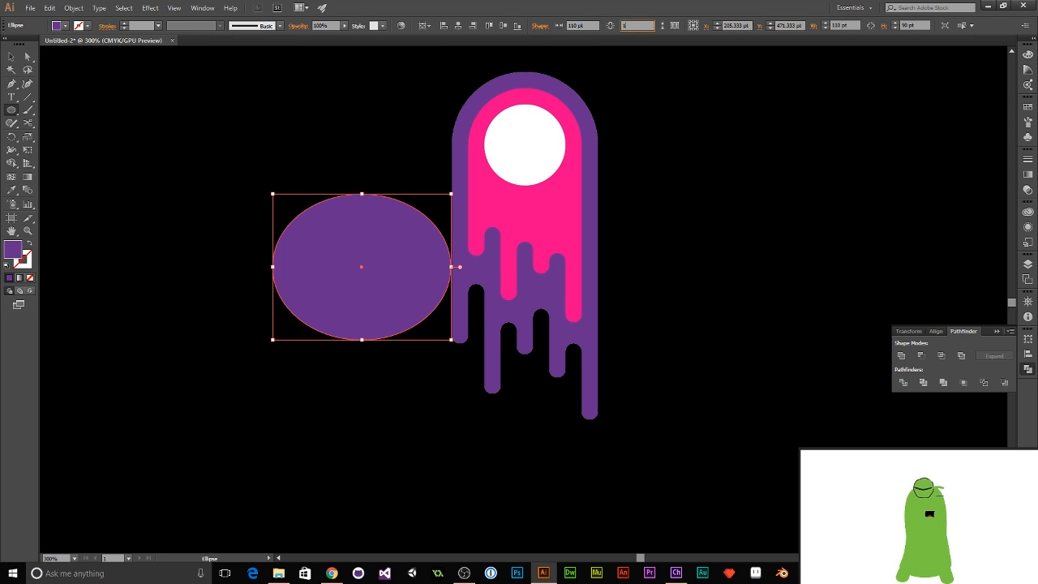
type("10")
key("Return")
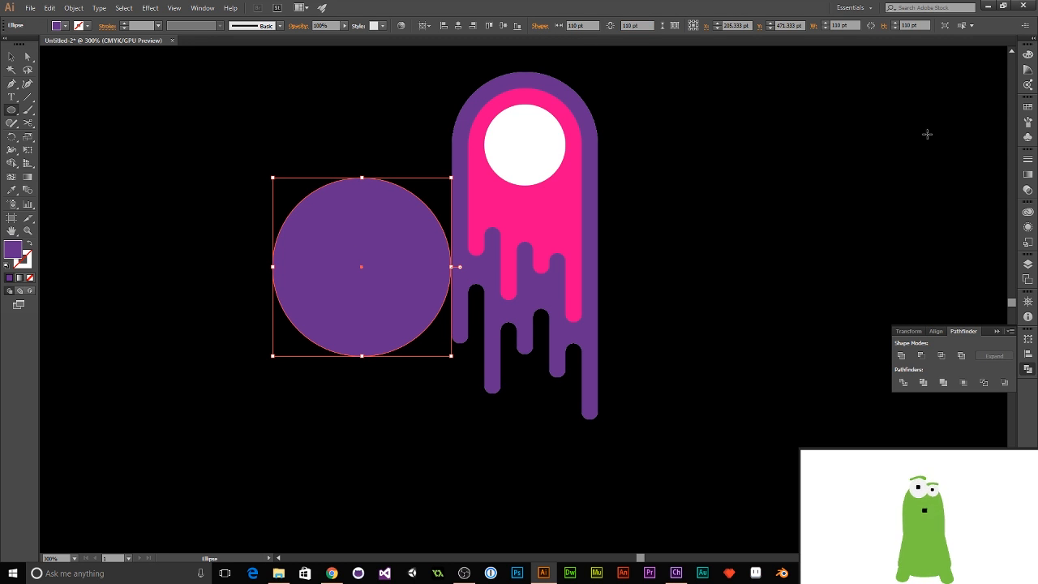
Fill the new circle with light blue, align it to the artboard's horizontal center and top, and send it behind the creature
left_click(1027, 106)
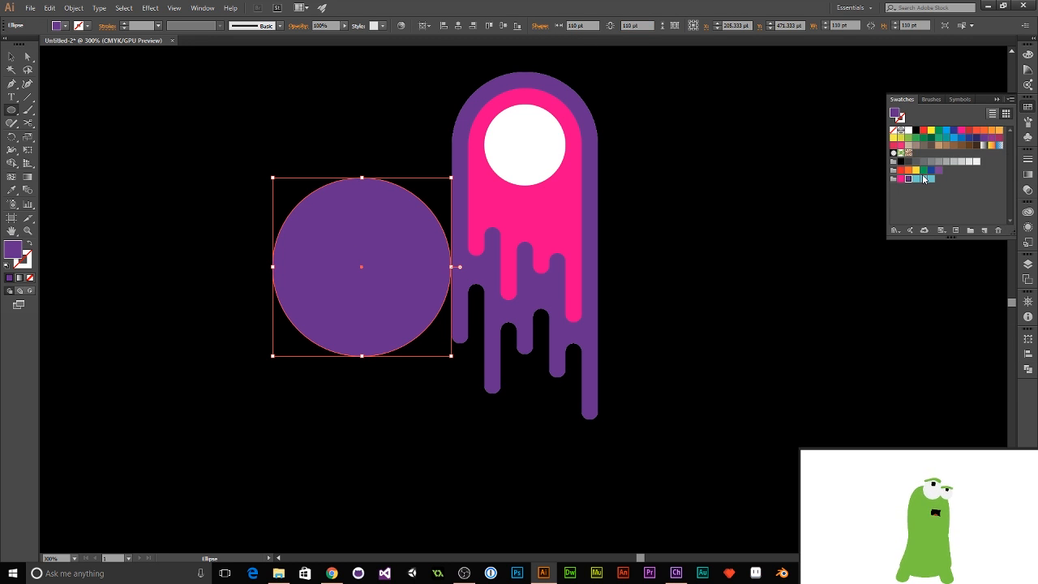
left_click(915, 178)
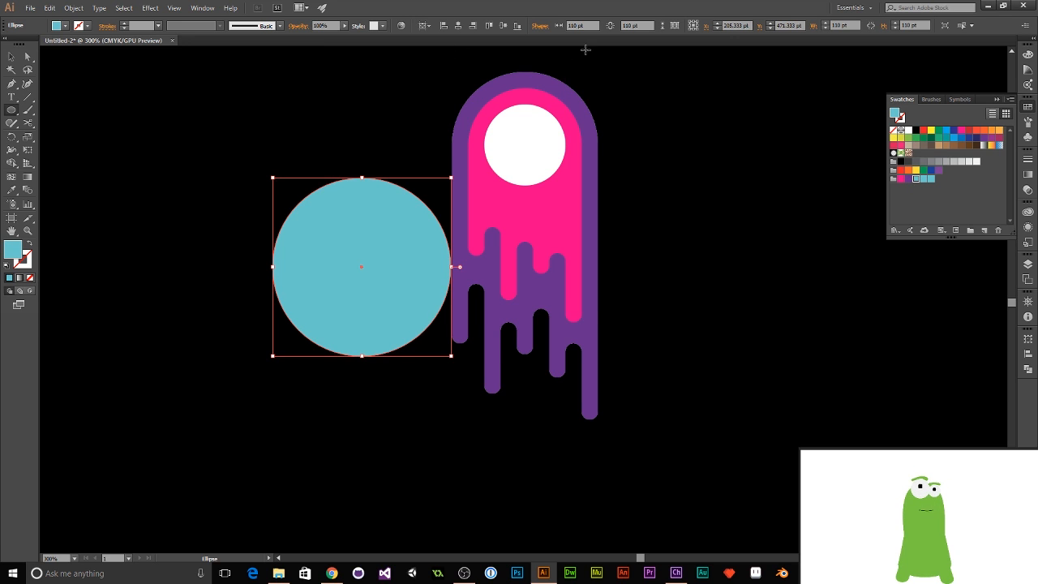
left_click(459, 25)
left_click(490, 25)
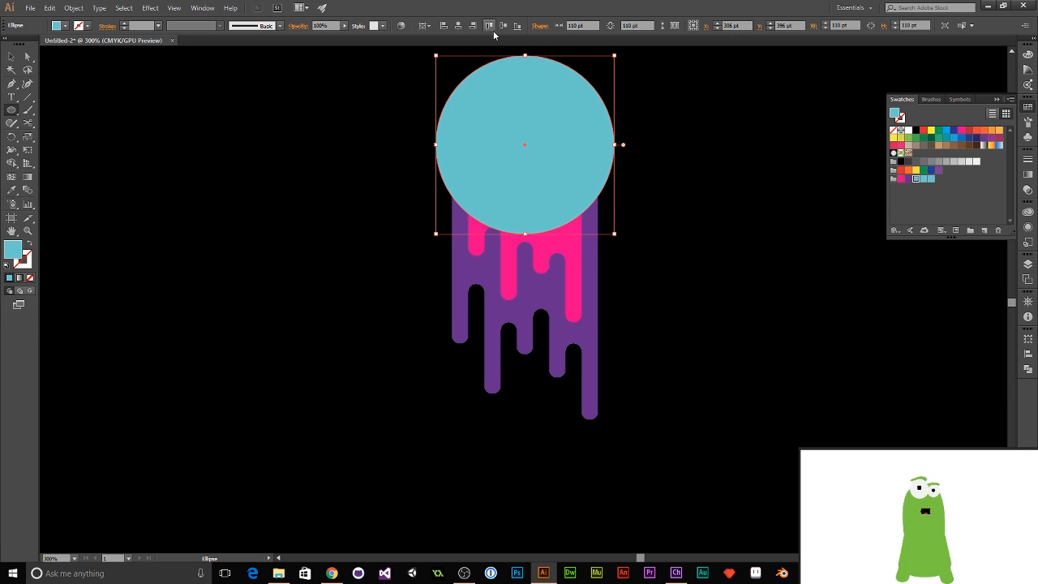
key("ctrl+shift+bracketleft")
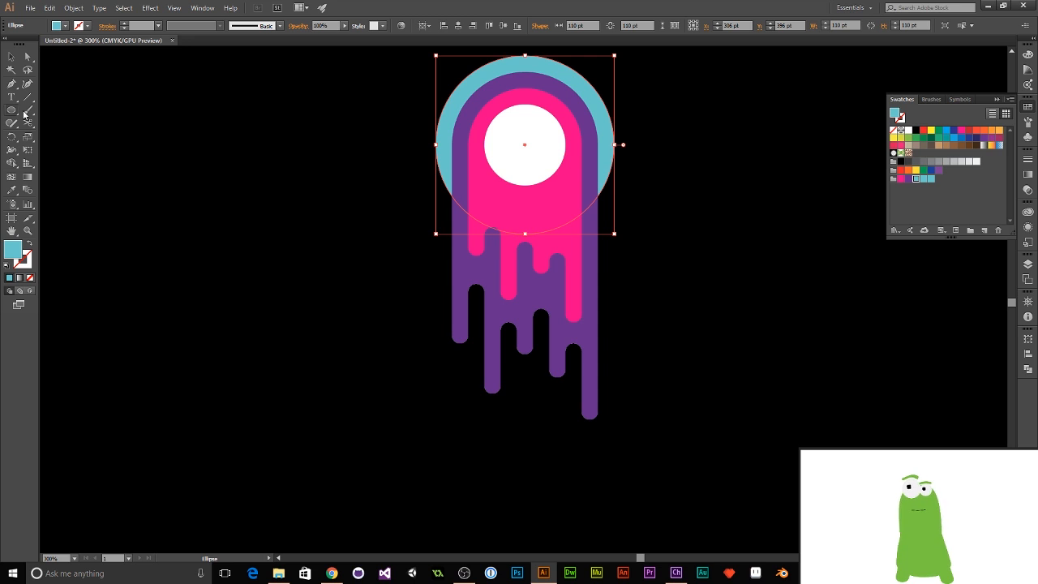
Create a light blue rectangle 110 pt wide and 122 pt high
left_click_drag(12, 110, 48, 107)
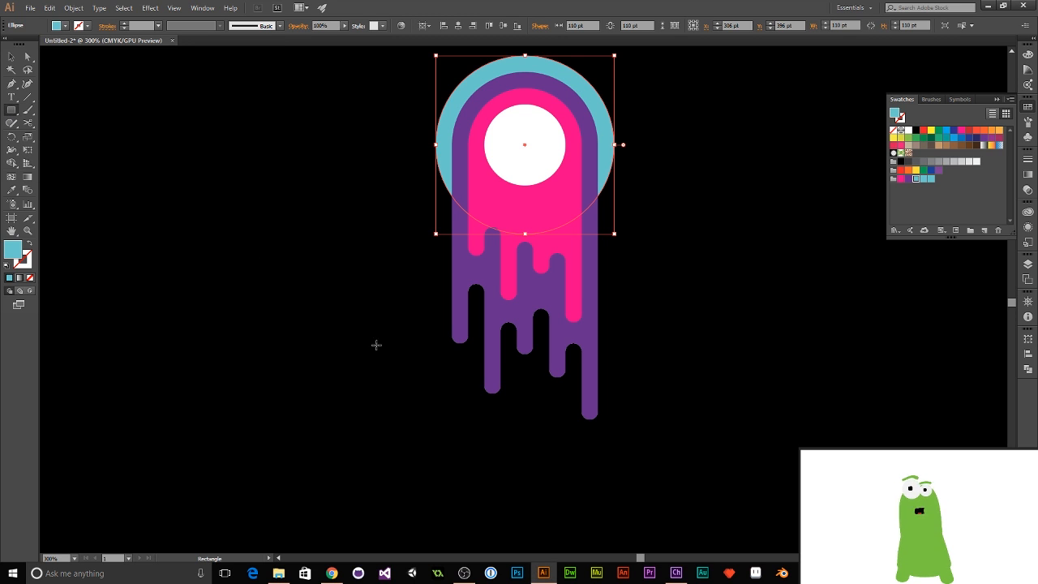
left_click(400, 343)
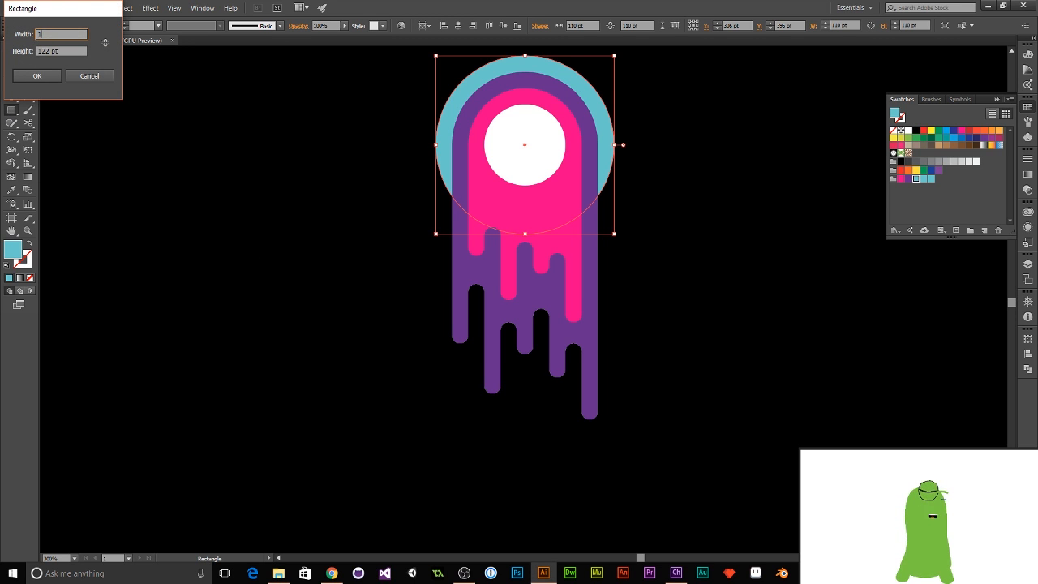
type("110")
key("Tab")
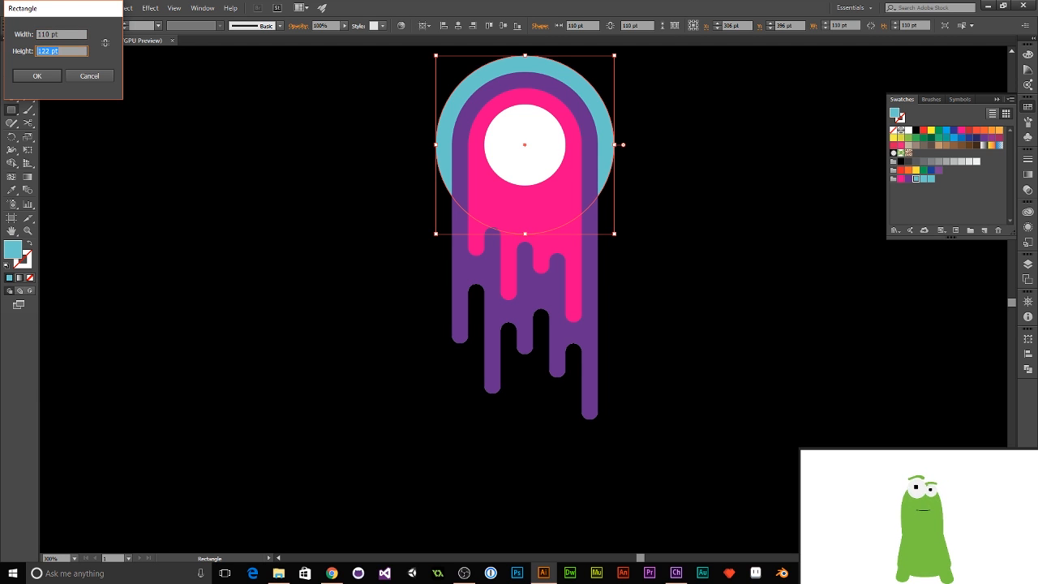
key("Return")
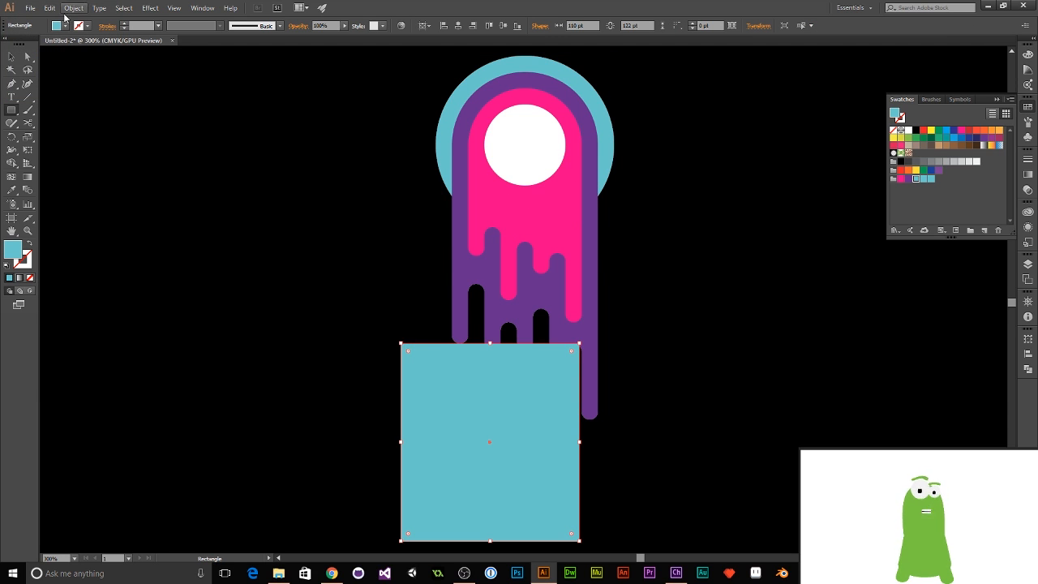
Place the blue rectangle from the blue circle's middle downward, send it to the back, and stretch it to about 182 pt high
key("v")
left_click_drag(463, 401, 495, 215)
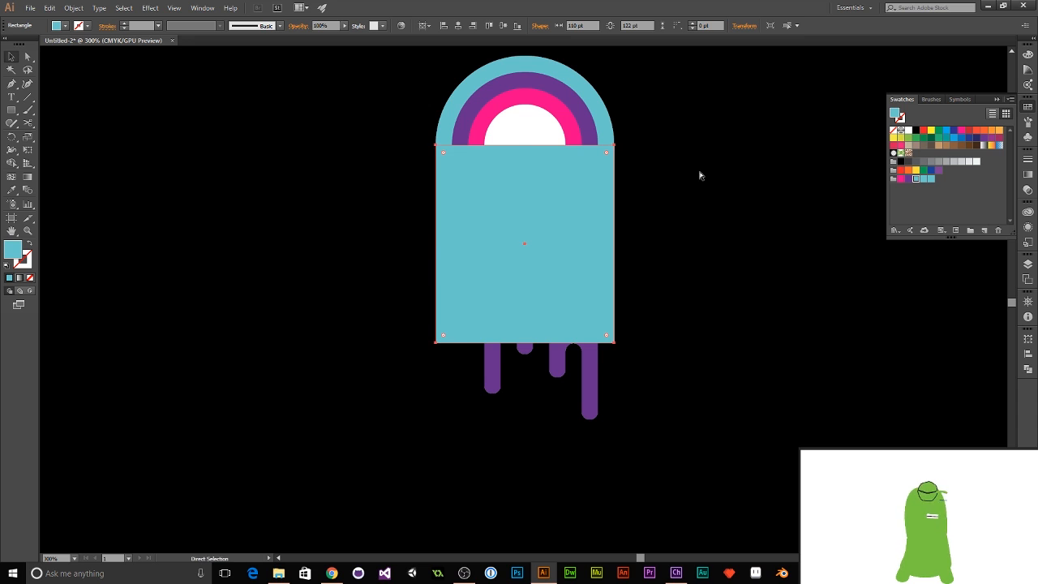
key("ctrl+shift+bracketleft")
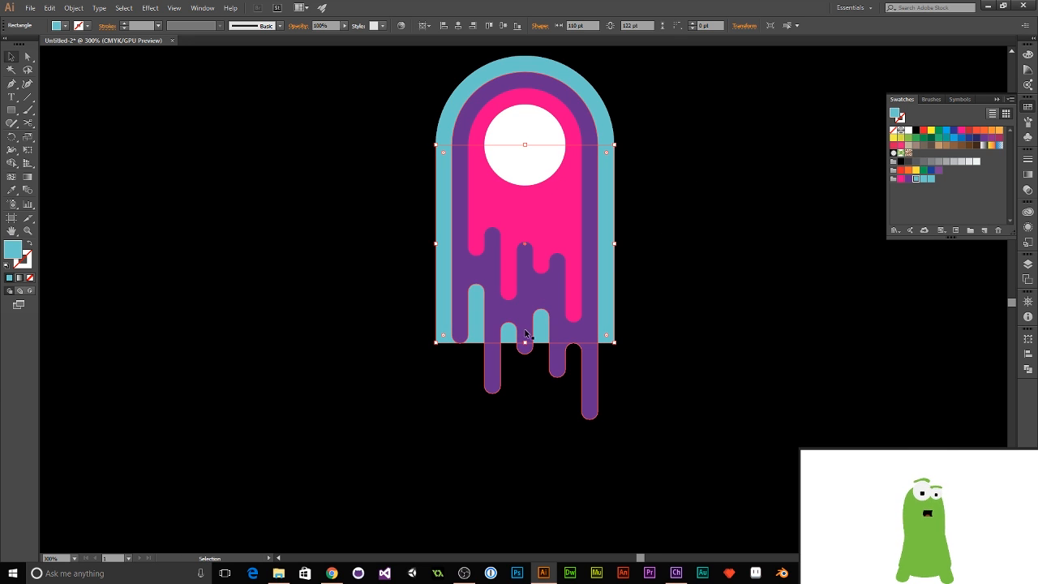
left_click_drag(525, 342, 531, 440)
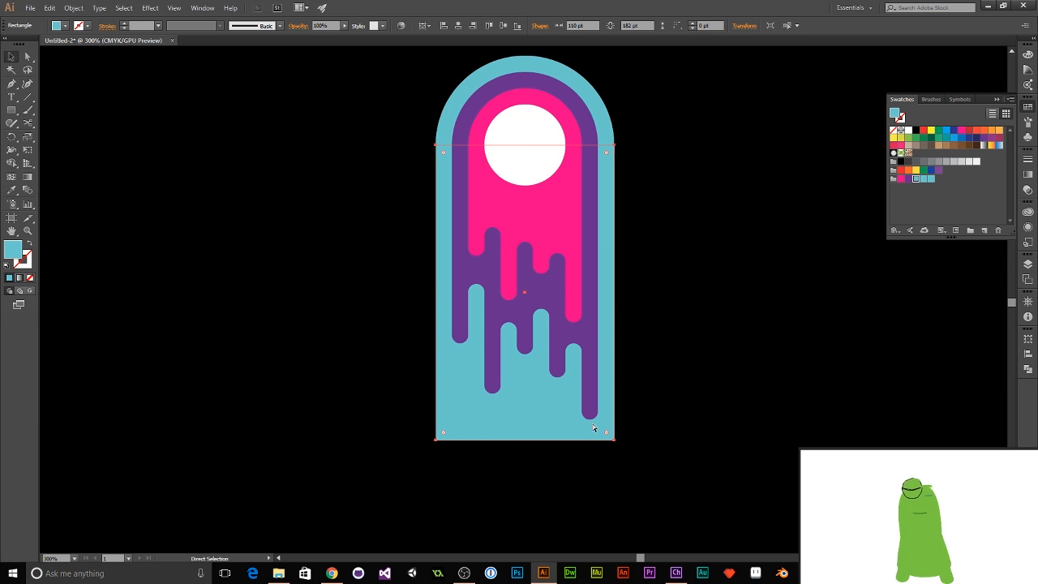
Create a light blue rectangle 10 pt wide and 50 pt high below the body's left corner as a leg
key("m")
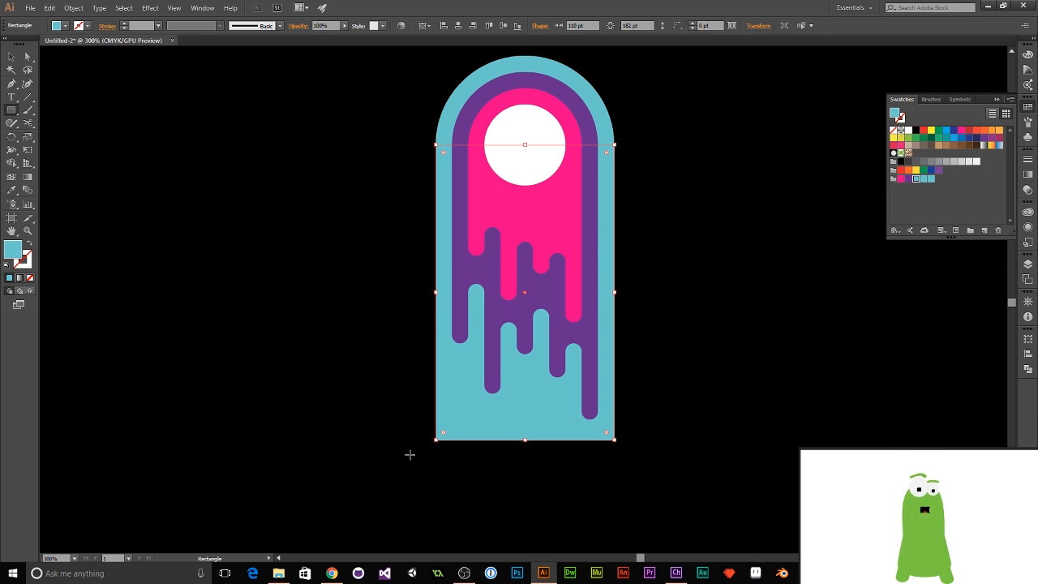
left_click(434, 458)
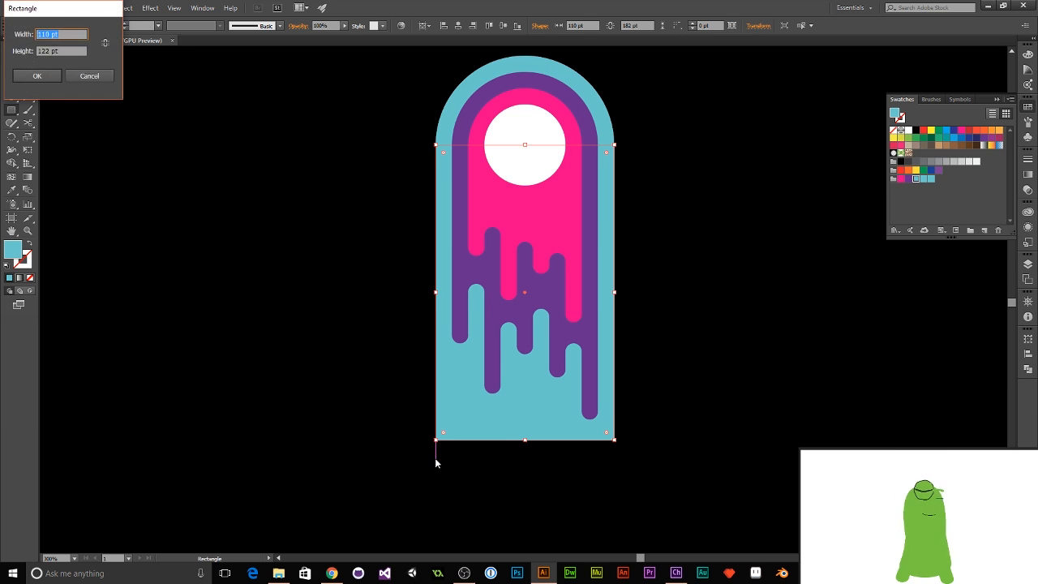
key("Tab")
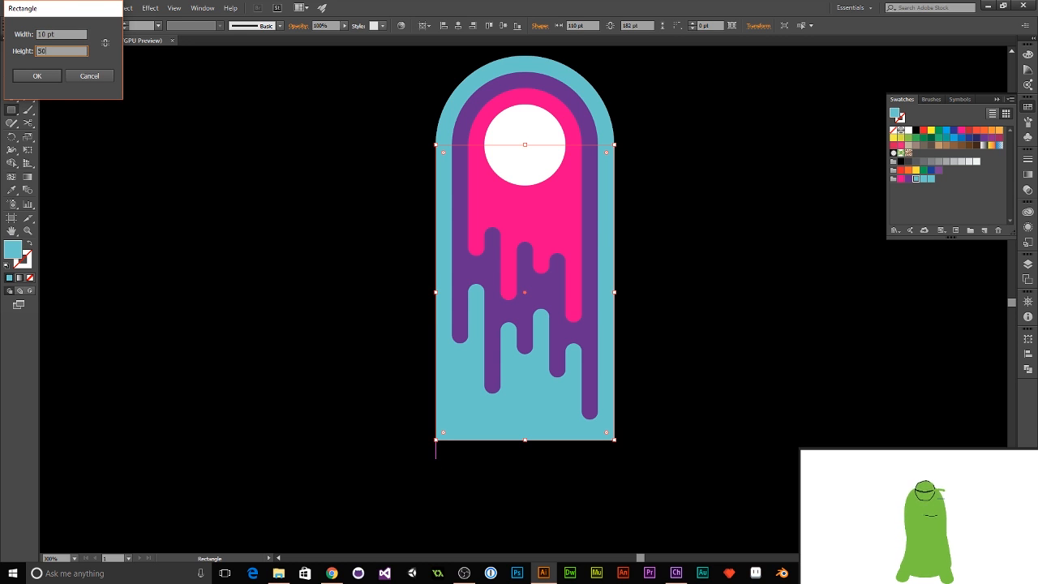
key("Return")
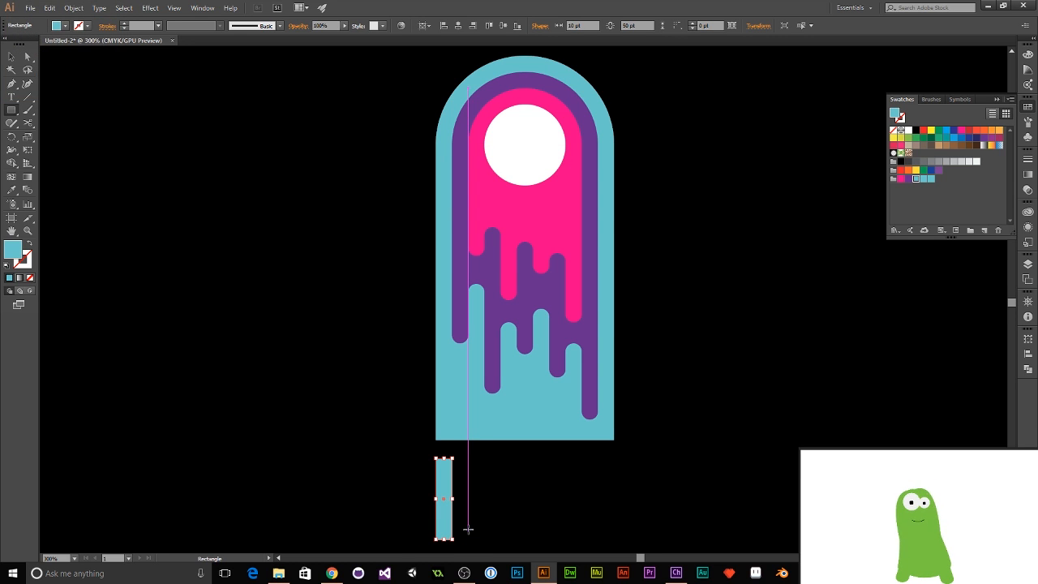
Duplicate the leg along the blue body's bottom edge into six evenly spaced legs and delete the extra copy in the first gap
key("v")
left_click_drag(445, 483, 475, 470)
key("v")
key("ctrl+z")
key("ctrl+d")
key("ctrl+d")
key("ctrl+d")
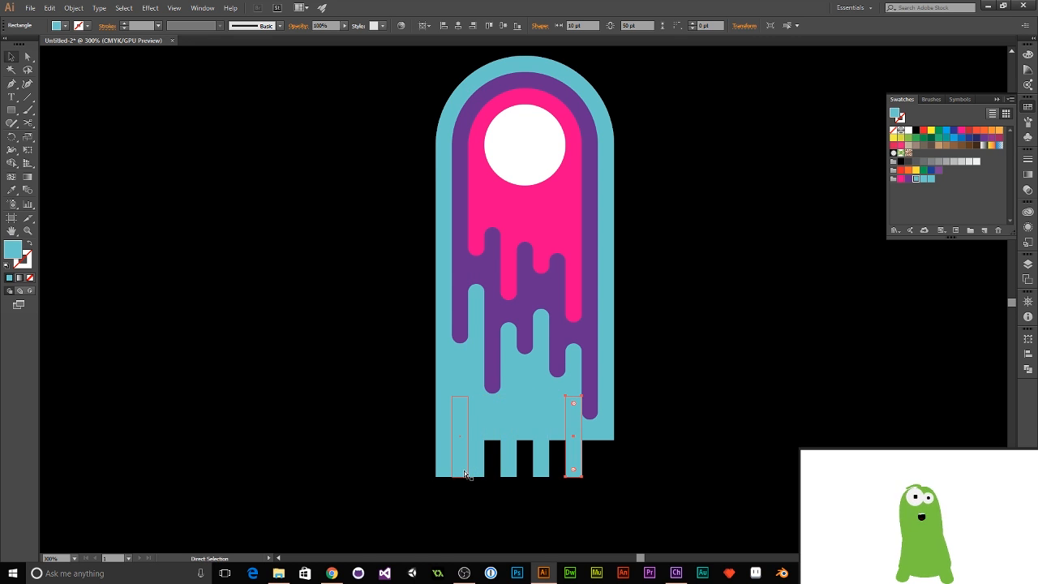
key("ctrl+d")
left_click(462, 456)
key("Delete")
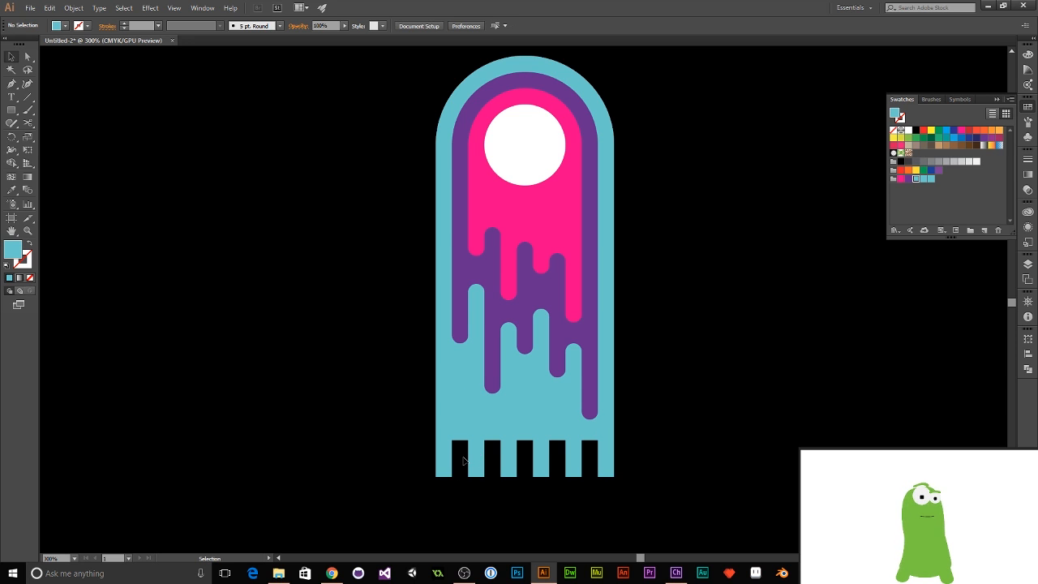
Unite the blue rectangle, six legs and circle into one shape and send it behind the other bodies
left_click(466, 371)
left_click(442, 436, "shift")
left_click(472, 459, "shift")
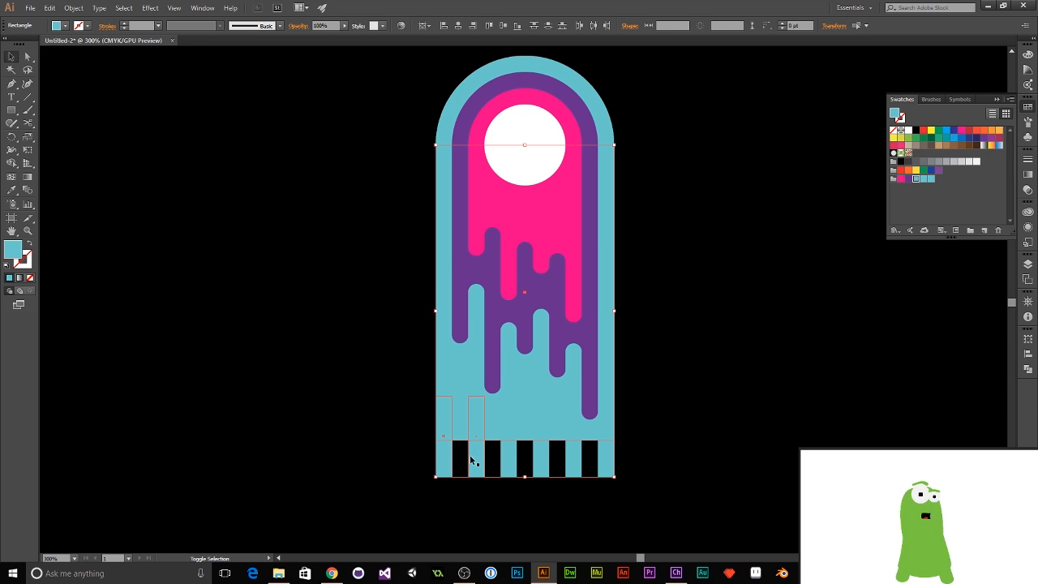
left_click(516, 460, "shift")
left_click(551, 460, "shift")
left_click(573, 457, "shift")
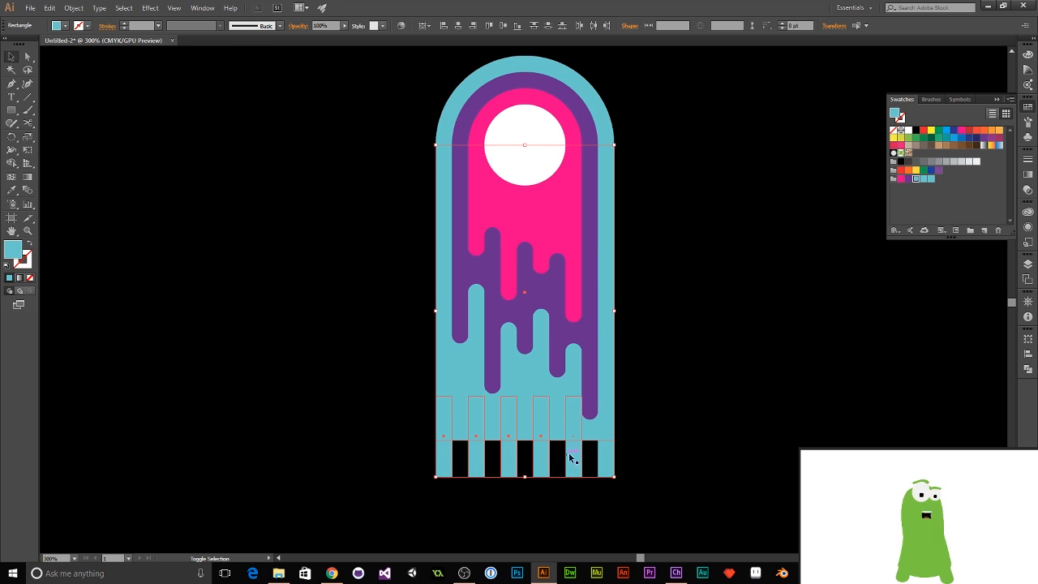
left_click(602, 458, "shift")
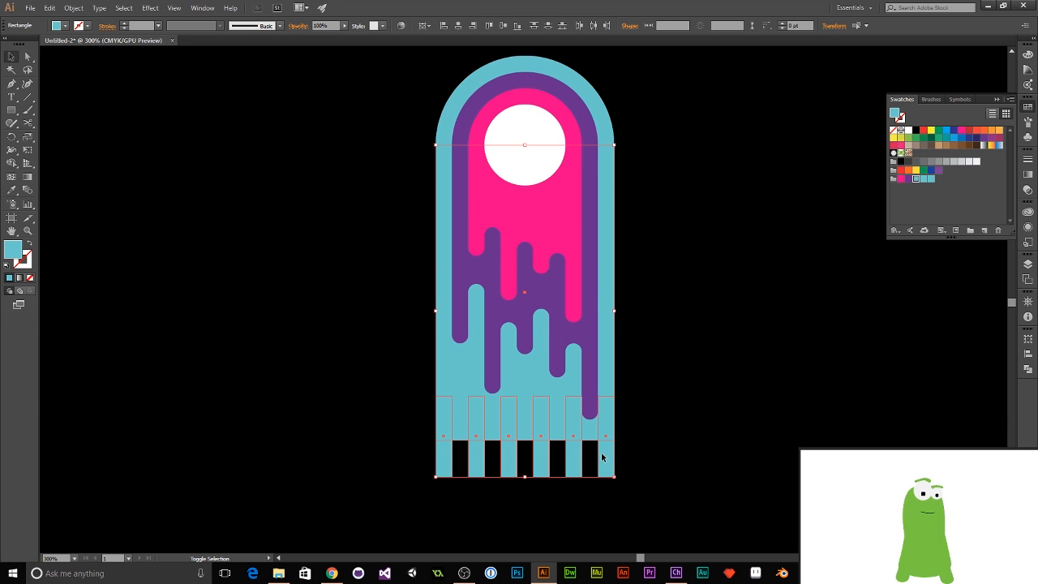
left_click(605, 115, "shift")
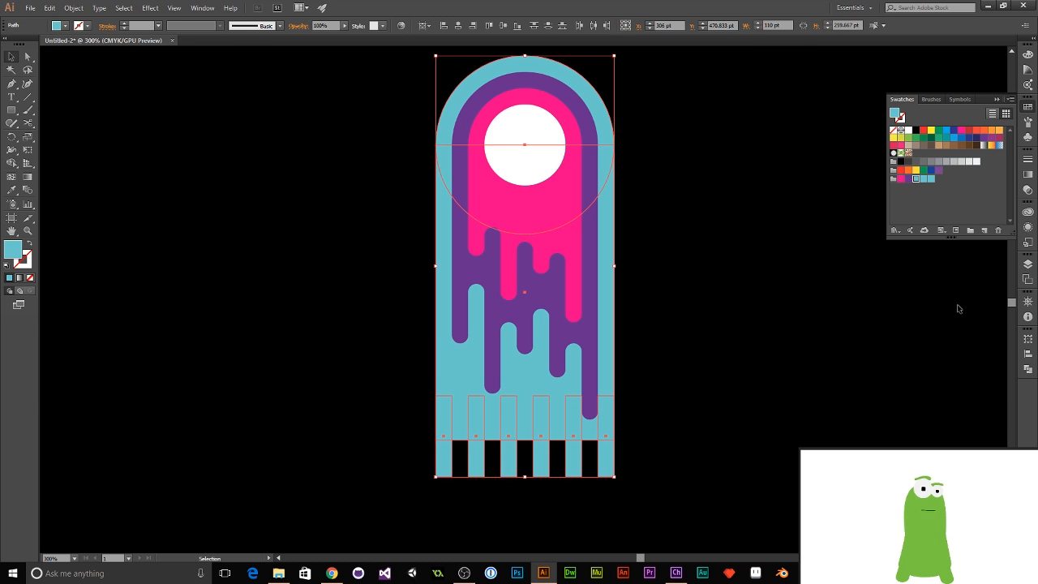
left_click(1027, 353)
left_click(900, 354)
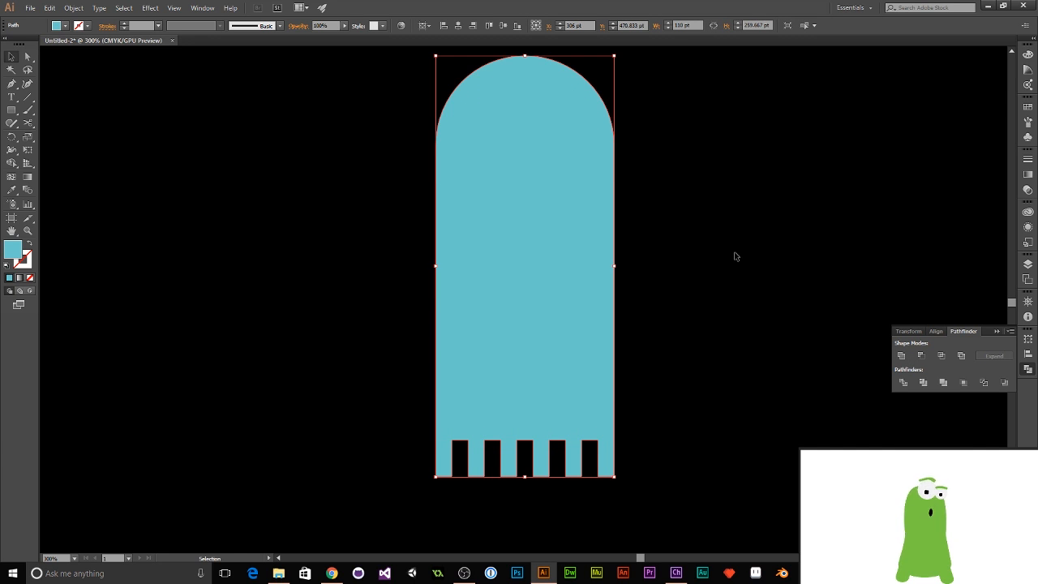
key("ctrl+shift+[")
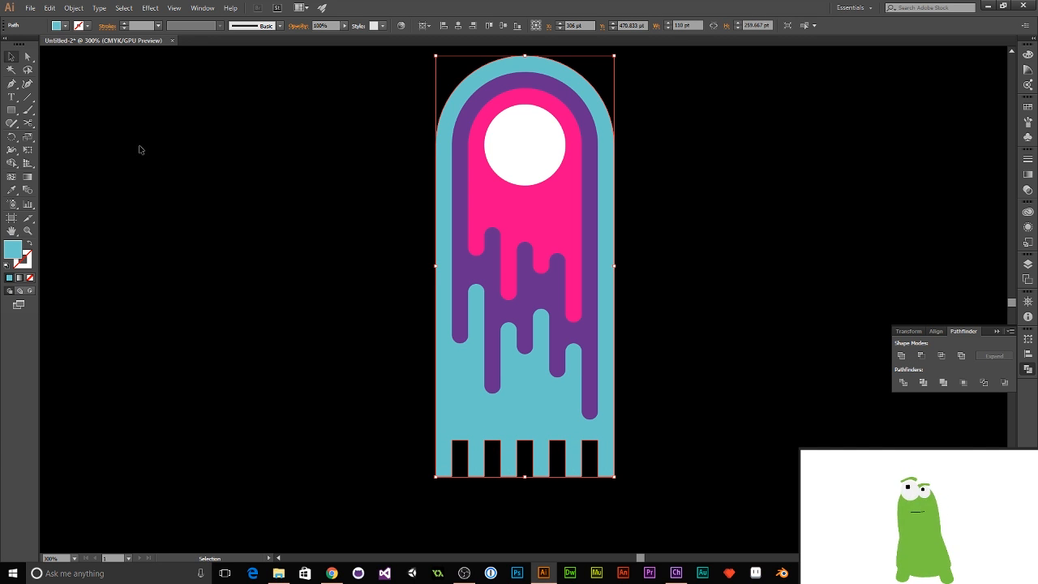
Raise the top edge of the first gap between the blue legs and try to shorten the leftmost leg
left_click(238, 220)
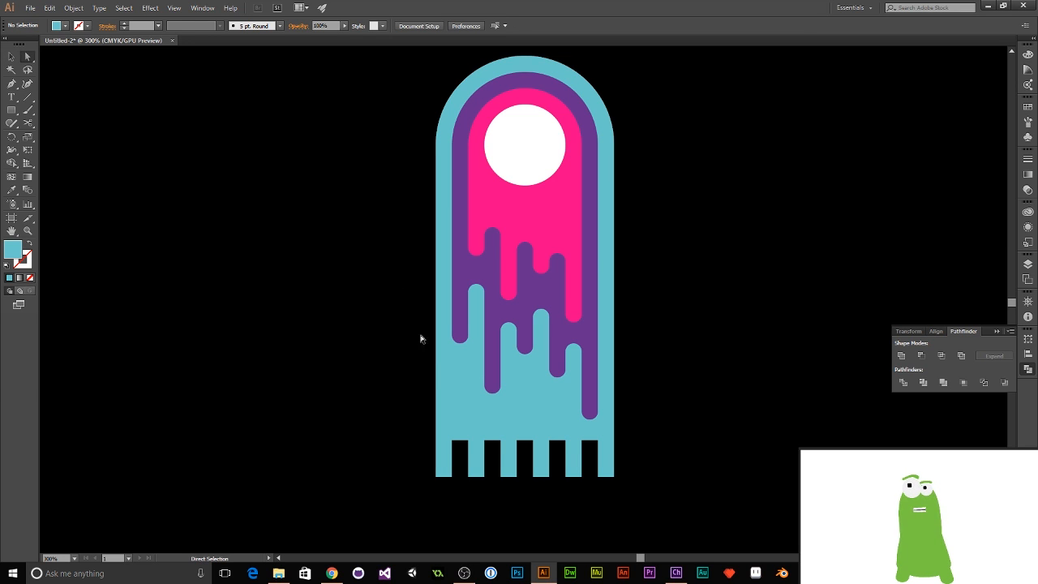
left_click_drag(462, 442, 466, 369)
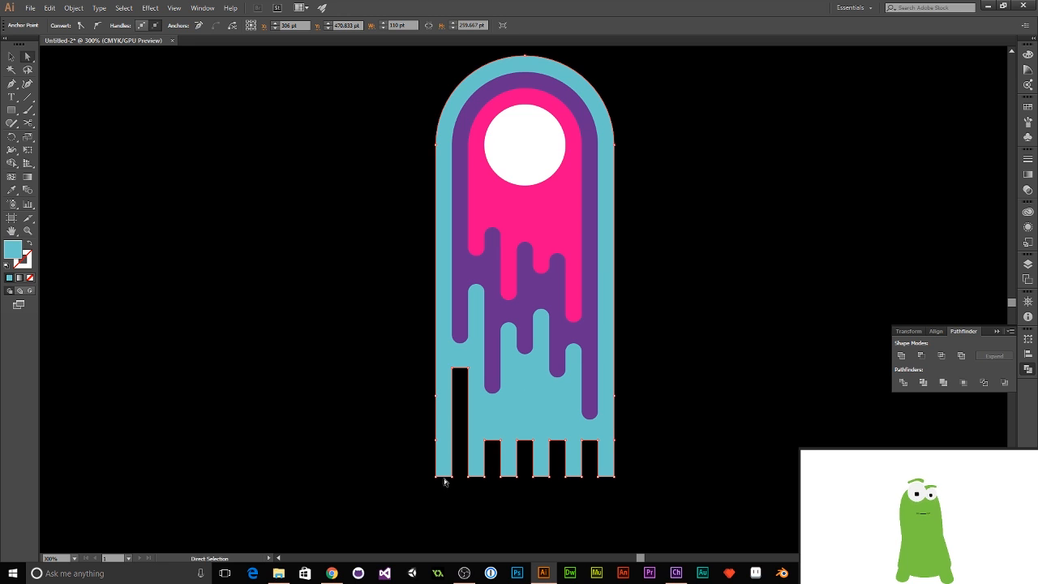
mouse_move(443, 475)
left_mouse_down()
mouse_move(447, 406)
mouse_move(458, 423)
mouse_move(458, 469)
mouse_move(447, 461)
left_mouse_up()
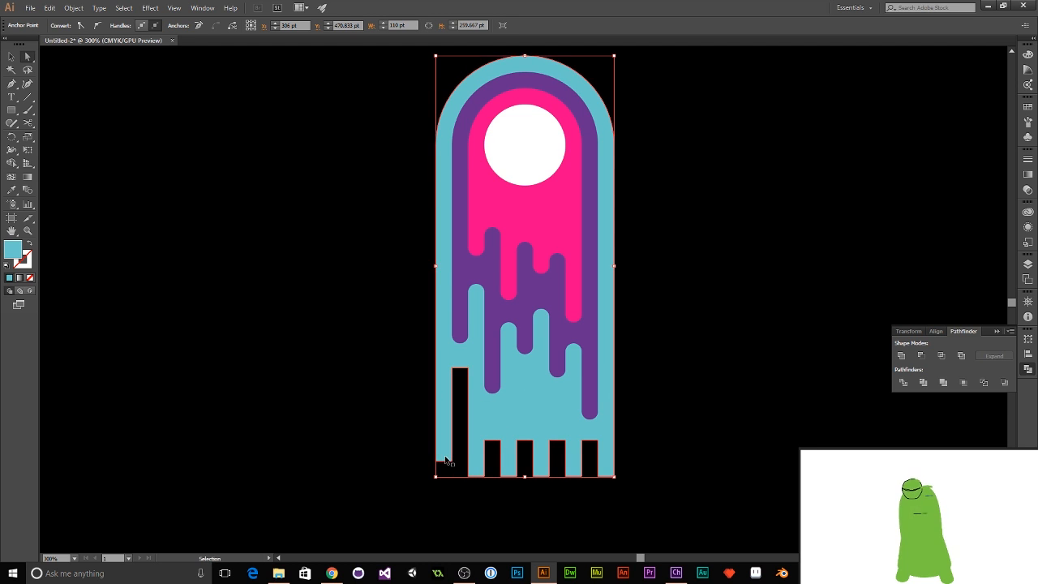
Remove the leftover anchor points along the straight sides of the blue shape with the Pen tool
left_click(11, 84)
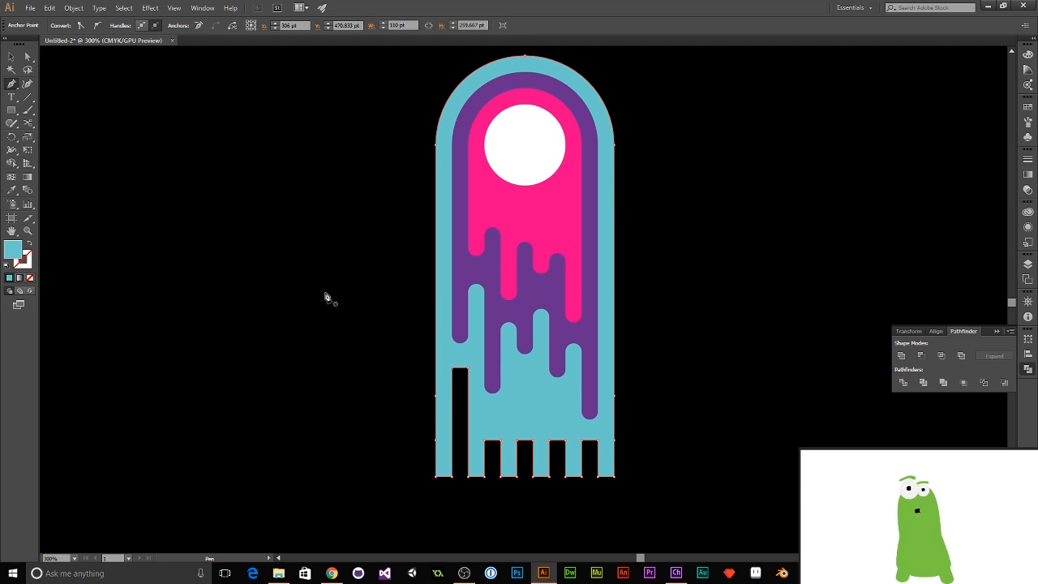
left_click(441, 451)
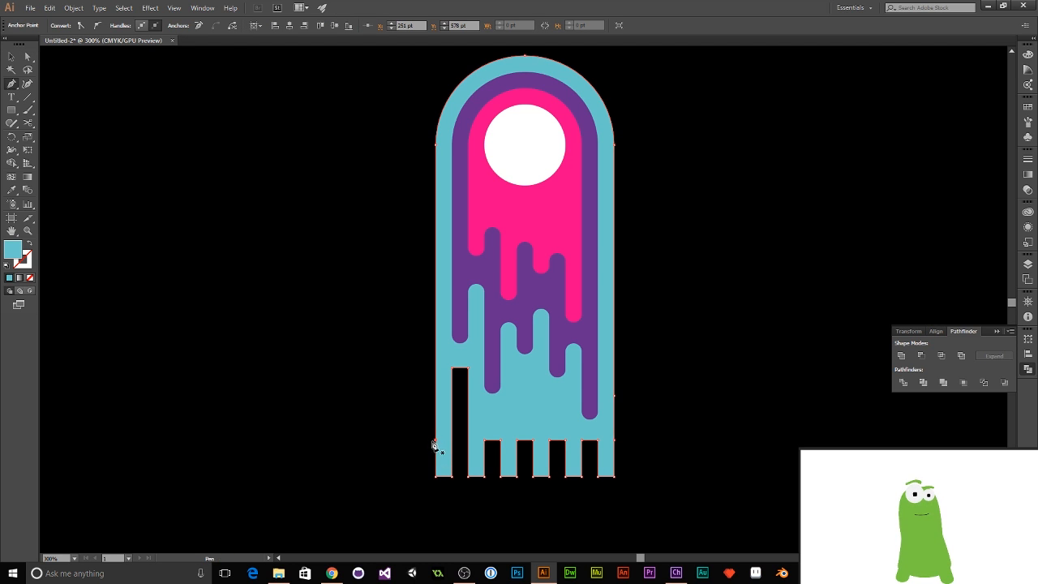
left_click(435, 440)
left_click(613, 396)
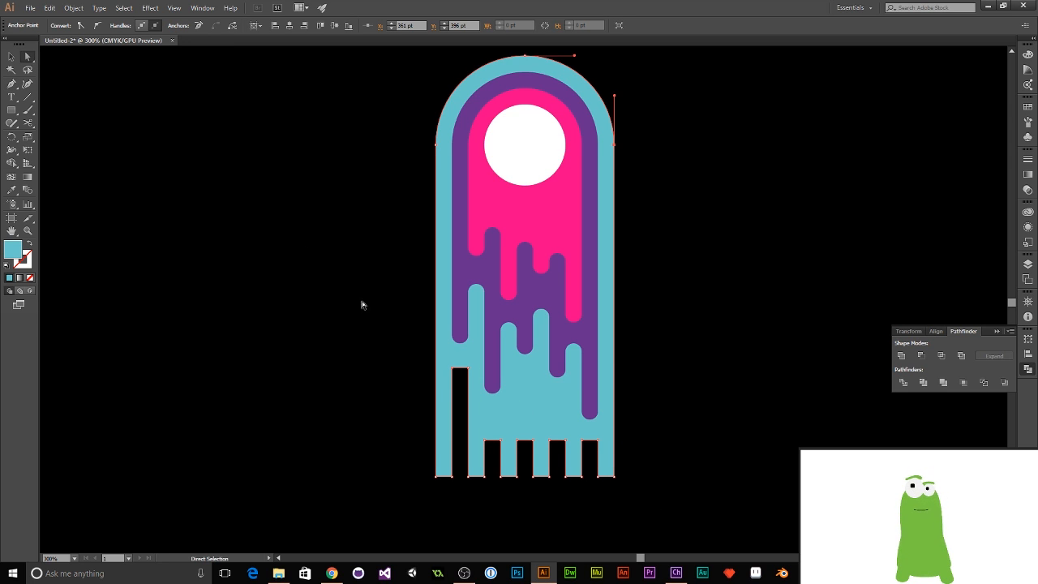
Stagger the blue drips: shorten the first, second and fourth legs, lengthen the third and sixth, and raise the second, third and fourth gaps
left_click(445, 480)
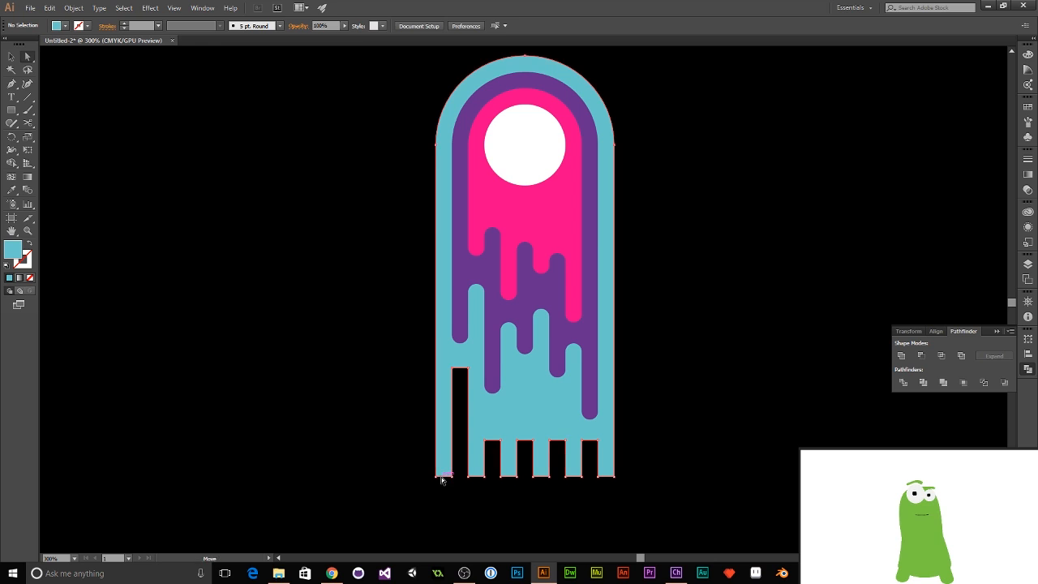
left_click_drag(442, 479, 449, 404)
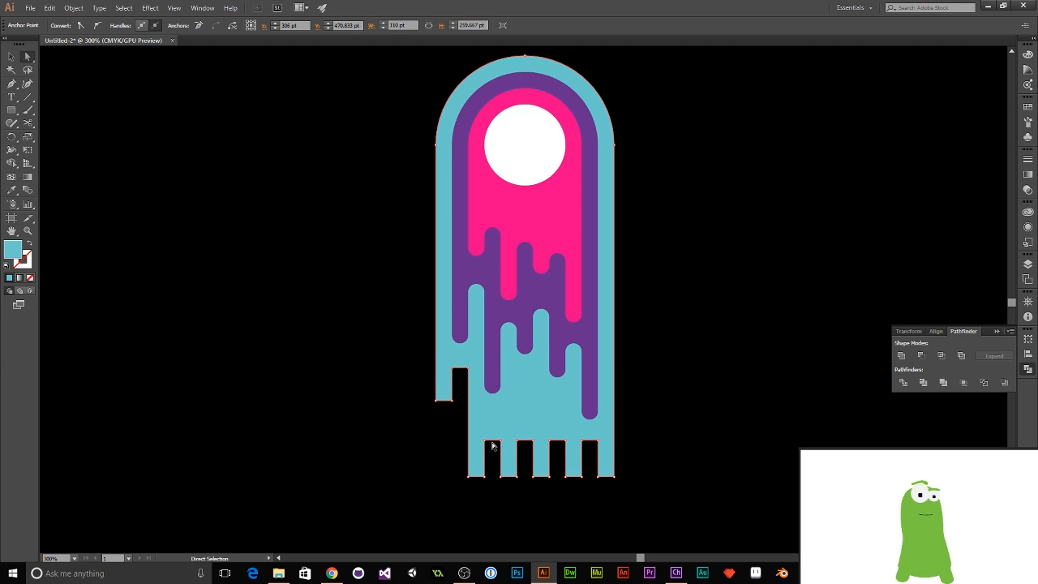
left_click_drag(493, 442, 493, 412)
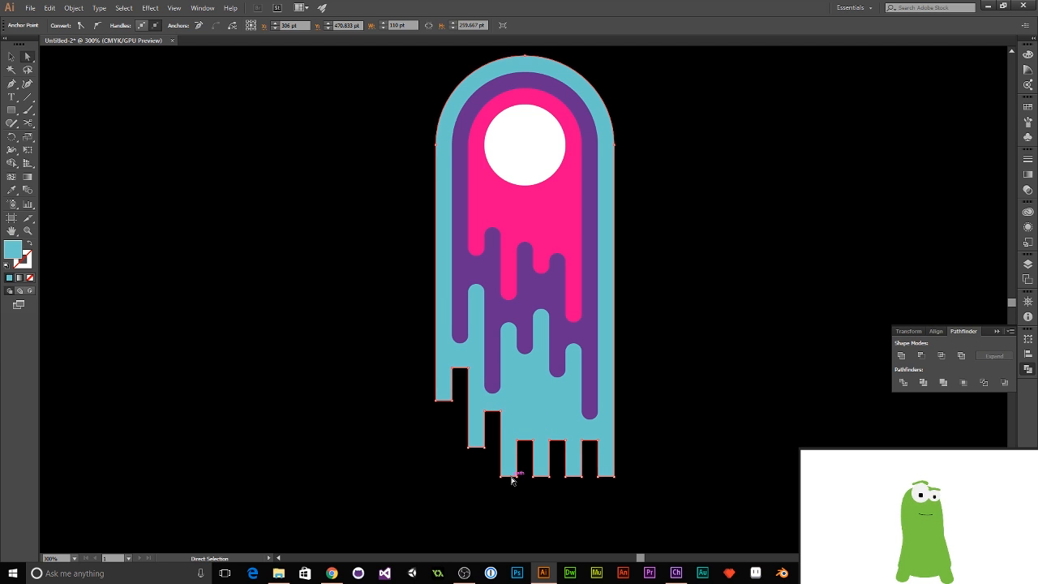
left_click_drag(511, 480, 512, 505)
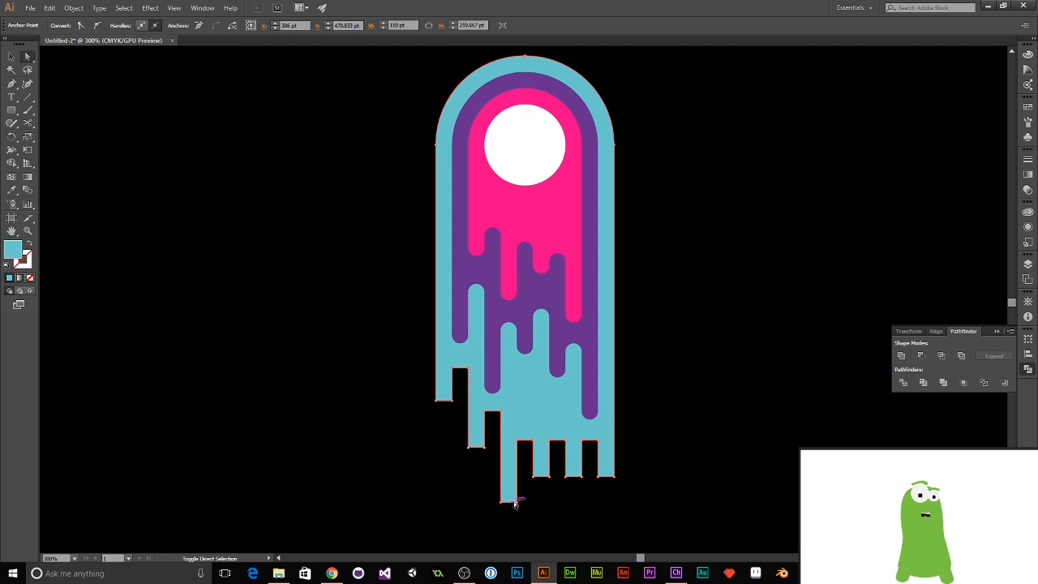
left_click_drag(527, 443, 530, 376)
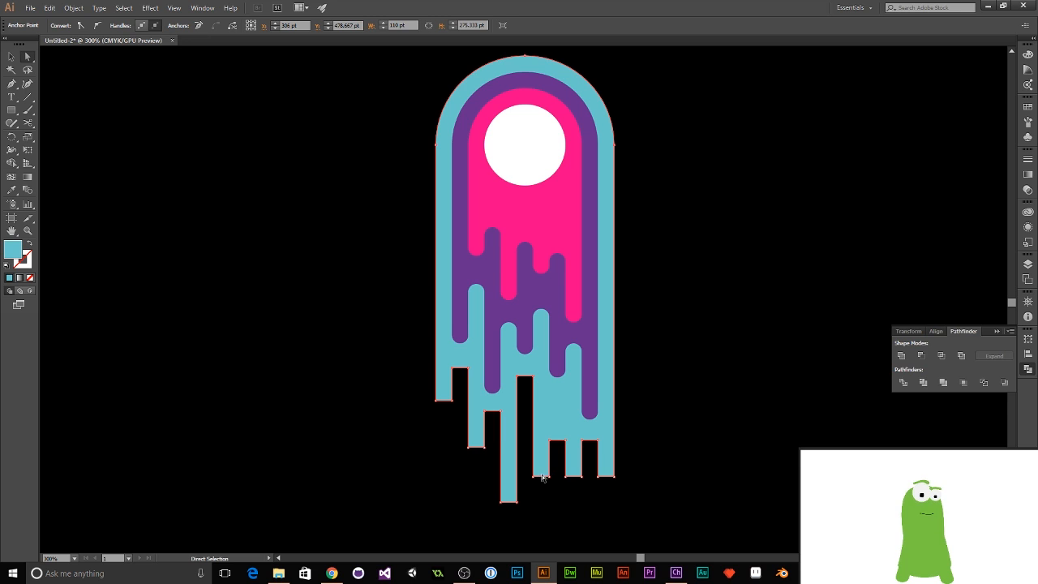
left_click_drag(542, 478, 557, 396)
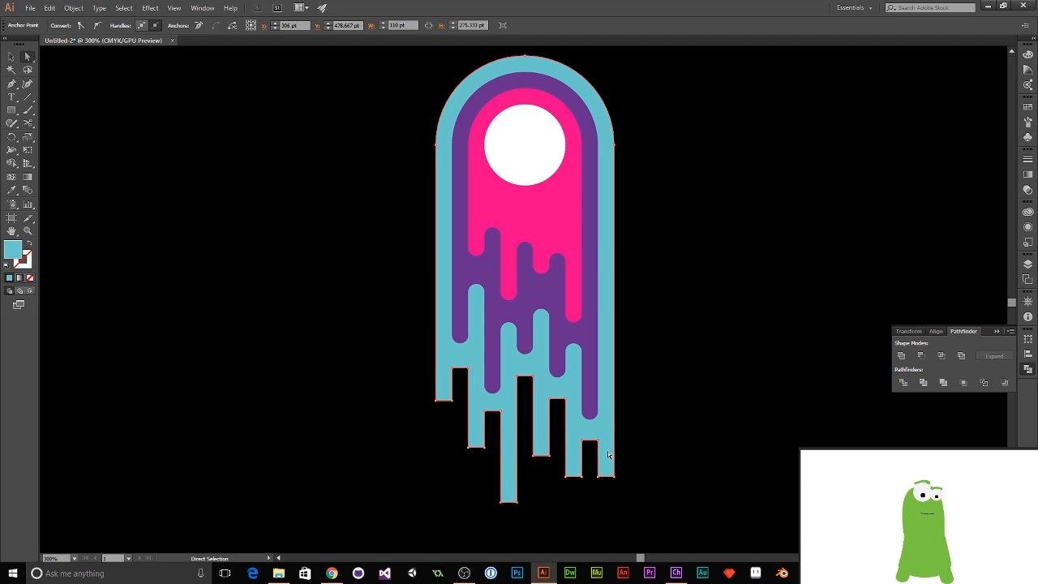
left_click(608, 480)
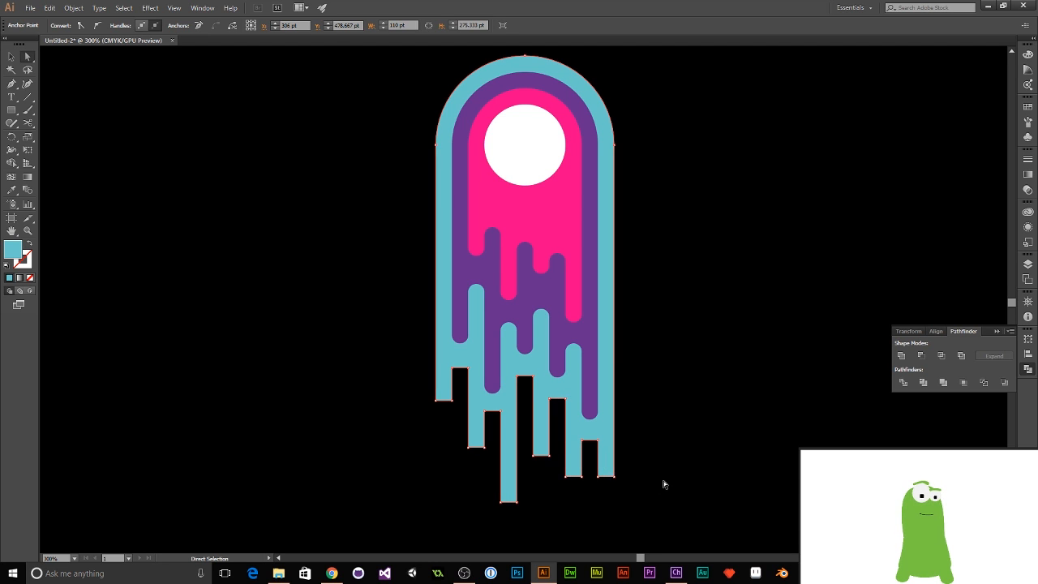
left_click_drag(607, 478, 605, 526)
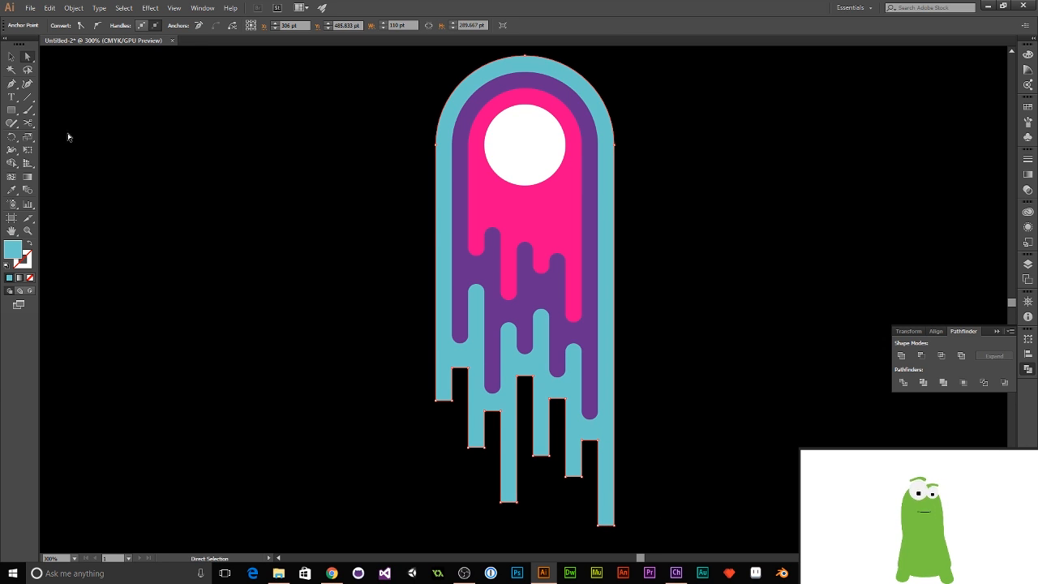
Lasso the corner points of all the blue legs and gaps and round them fully with a 5 pt corner radius
left_click(28, 70)
mouse_move(396, 364)
left_mouse_down()
mouse_move(454, 355)
mouse_move(479, 371)
left_mouse_up()
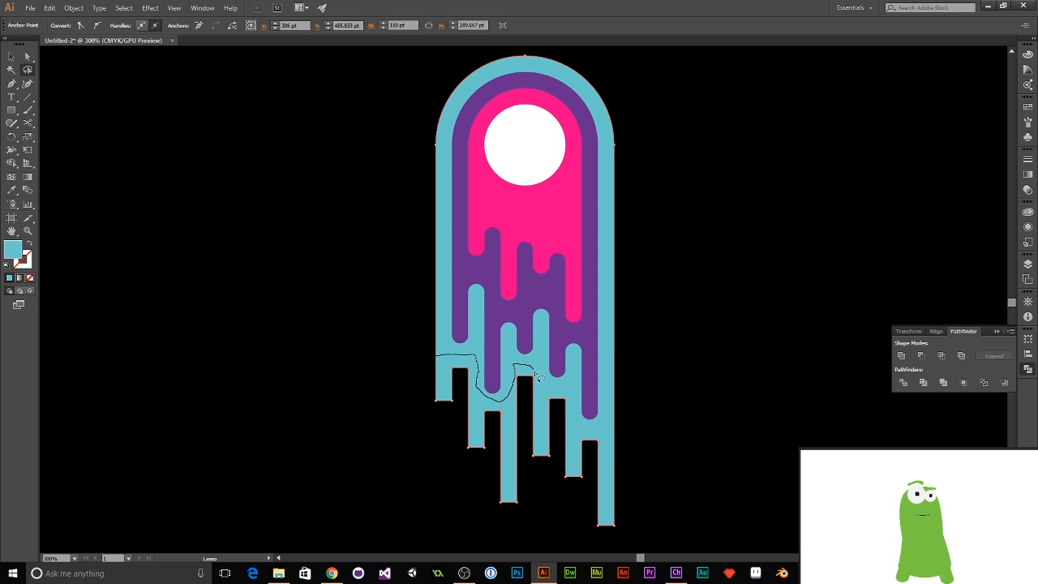
mouse_move(587, 434)
left_mouse_down()
mouse_move(644, 468)
mouse_move(588, 554)
left_mouse_up()
left_click_drag(400, 416, 436, 357)
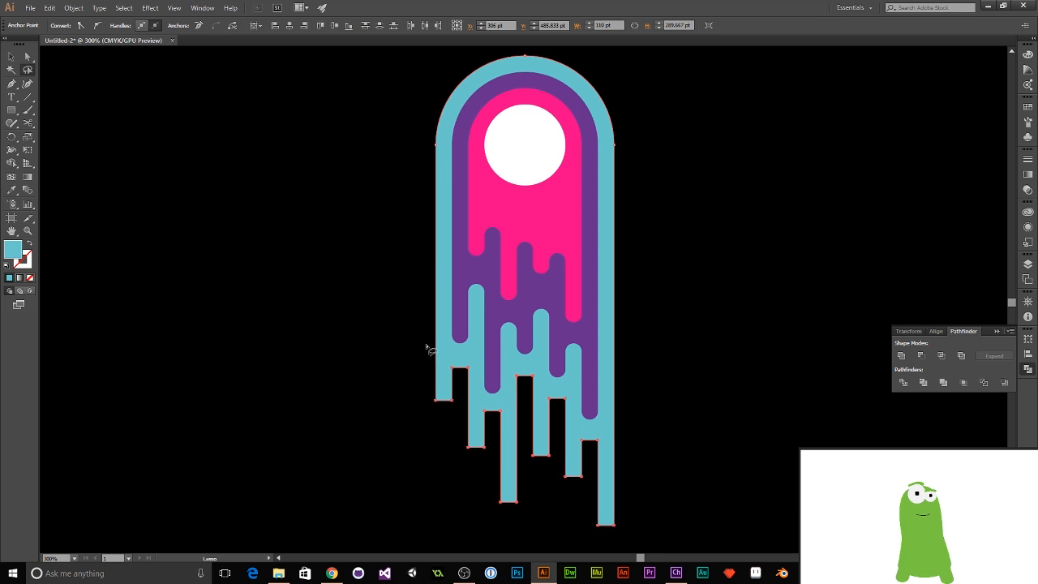
left_click(27, 57)
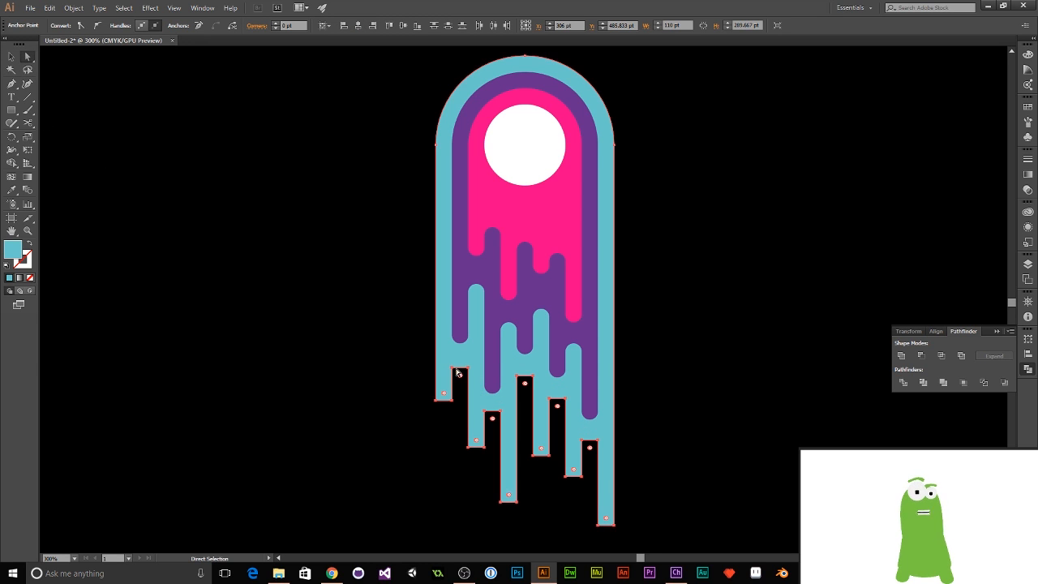
left_click_drag(459, 376, 451, 394)
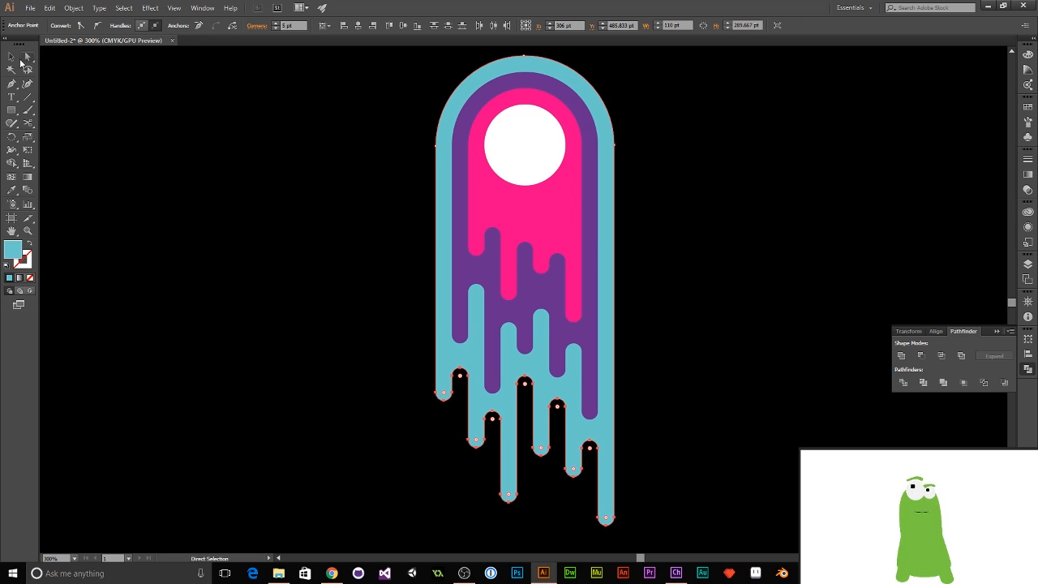
key("v")
left_click(292, 227)
Stretch the creature by moving the dripping lower ends of the pink, purple and blue bodies down together
scroll(320, 230, "down", 2)
scroll(319, 229, "up", 3)
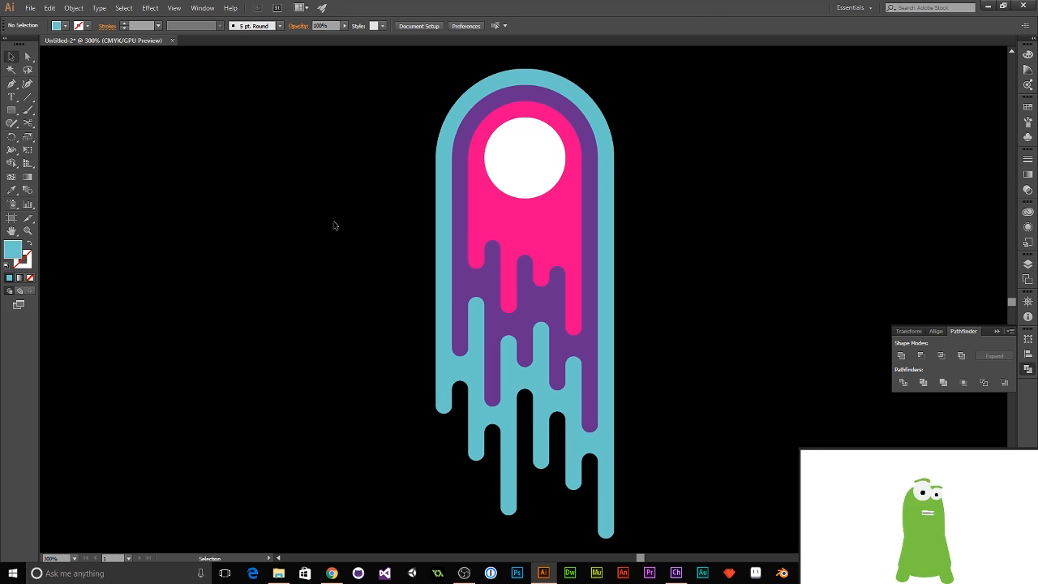
scroll(356, 236, "down", 2)
scroll(352, 250, "up", 1)
scroll(352, 250, "down", 2)
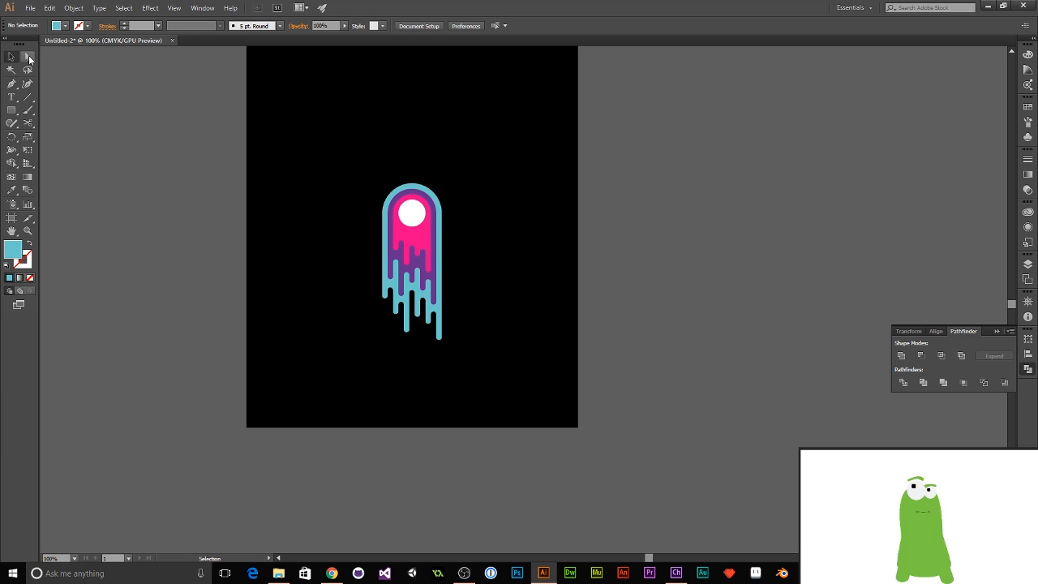
left_click_drag(345, 234, 495, 369)
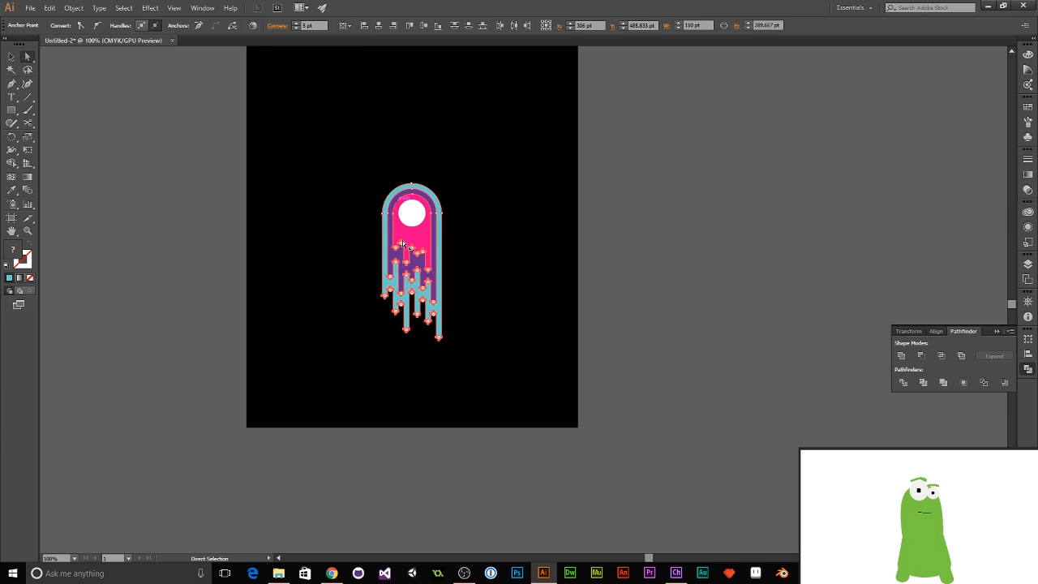
left_click_drag(415, 318, 417, 372)
left_click(488, 345)
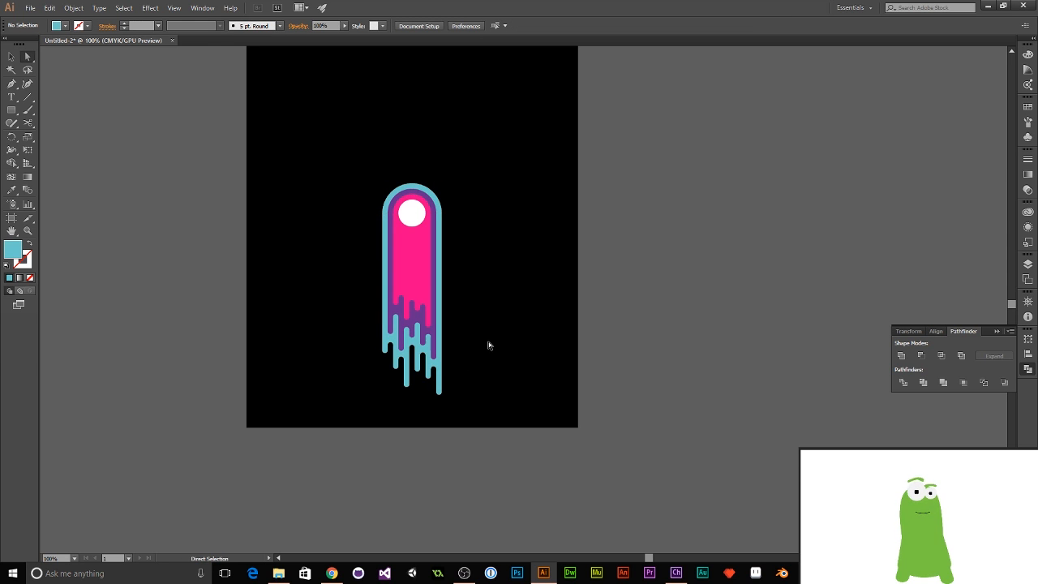